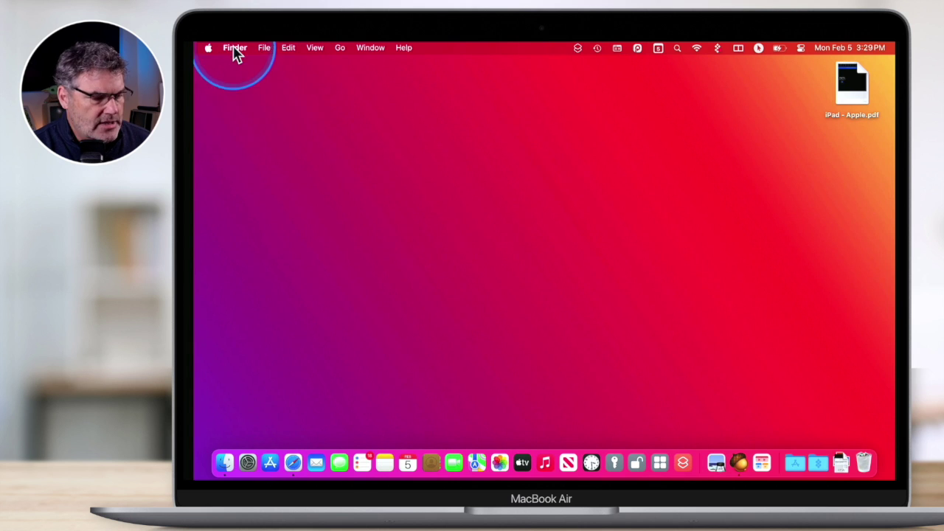
Open a new Finder window showing the home folder and collapse its Applications folder.
{"action": "left_click", "coordinate": [264, 48]}
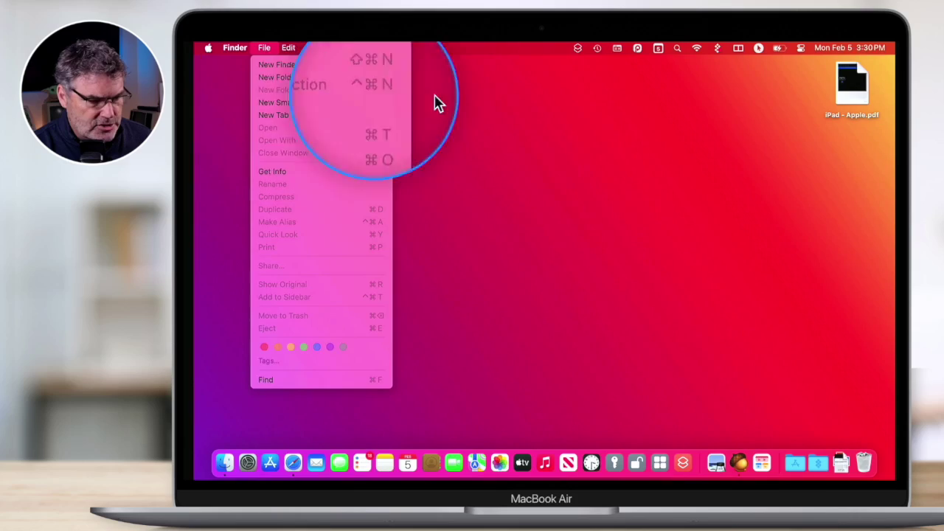
{"action": "left_click", "coordinate": [516, 138]}
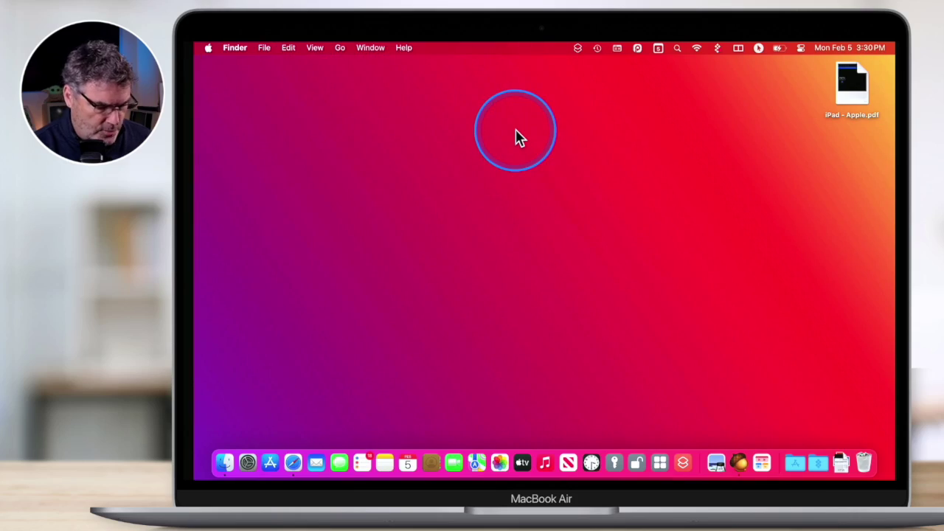
{"action": "key", "text": "super+n"}
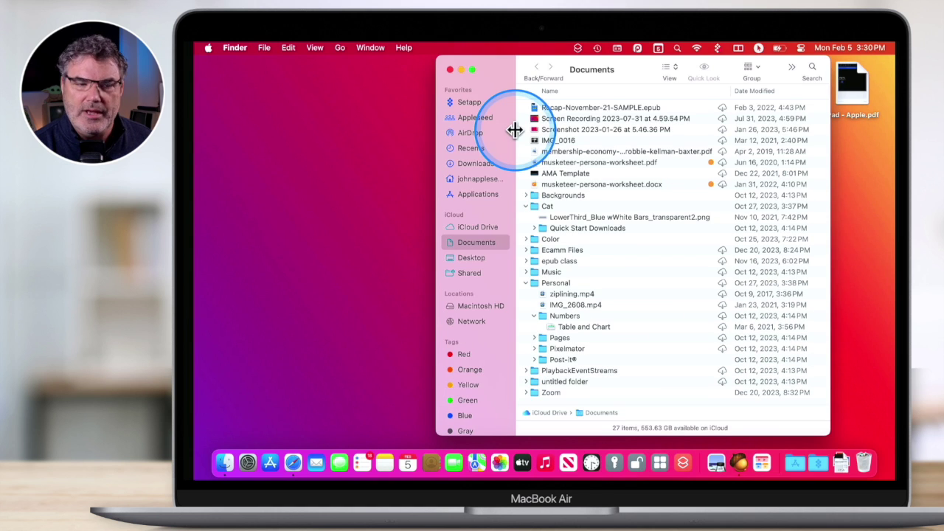
{"action": "left_click", "coordinate": [467, 178]}
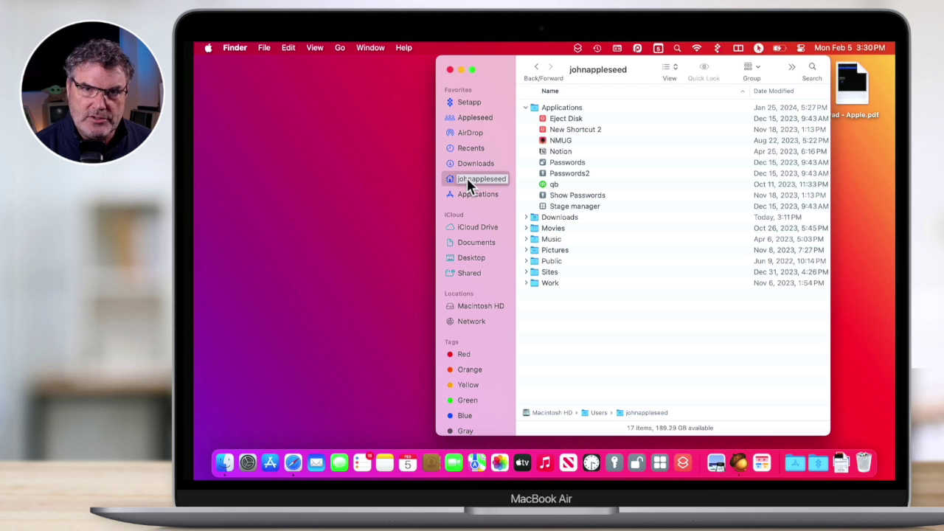
{"action": "left_click", "coordinate": [525, 108]}
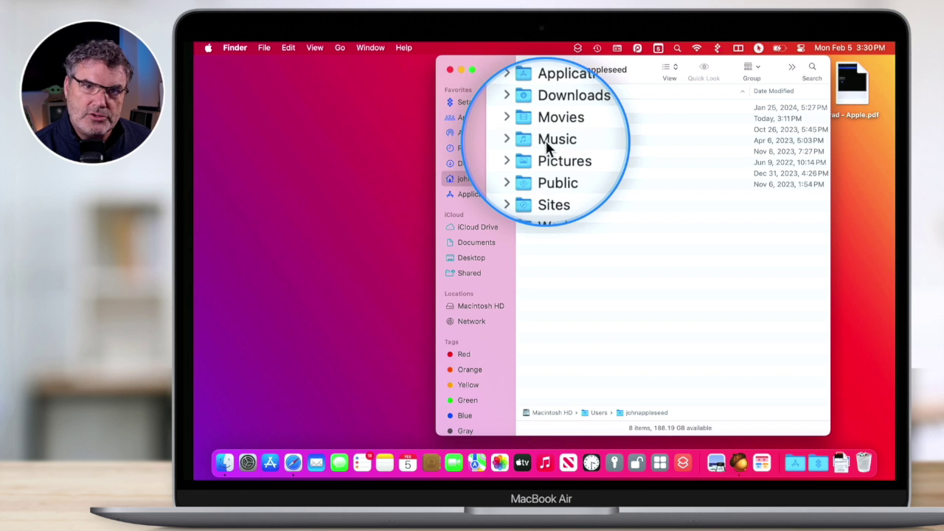
Create a new smart folder that searches the home folder for files of the kind PDF document.
{"action": "left_click", "coordinate": [264, 48]}
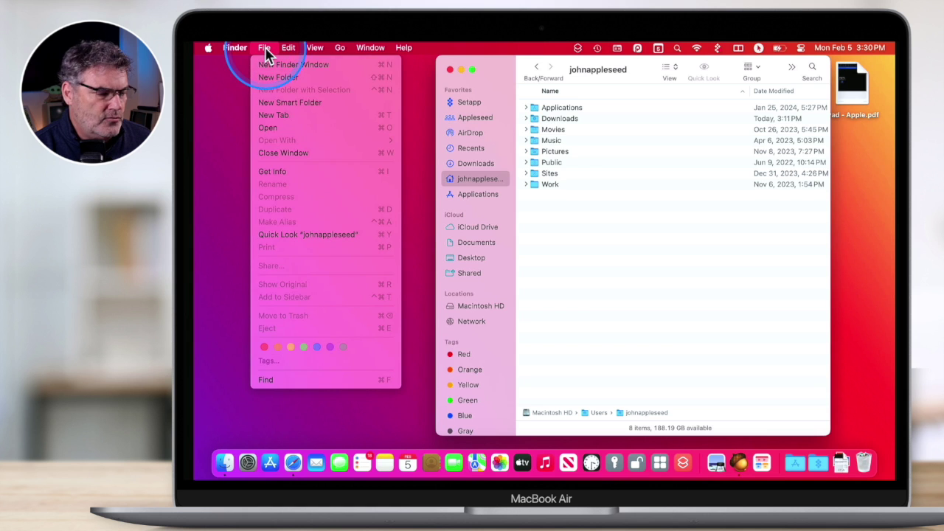
{"action": "left_click", "coordinate": [279, 103]}
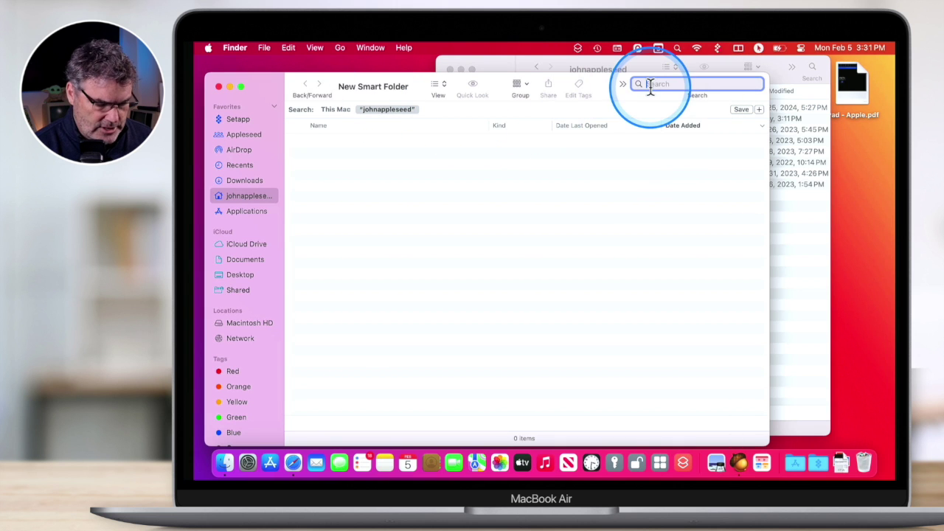
{"action": "type", "text": "pdf"}
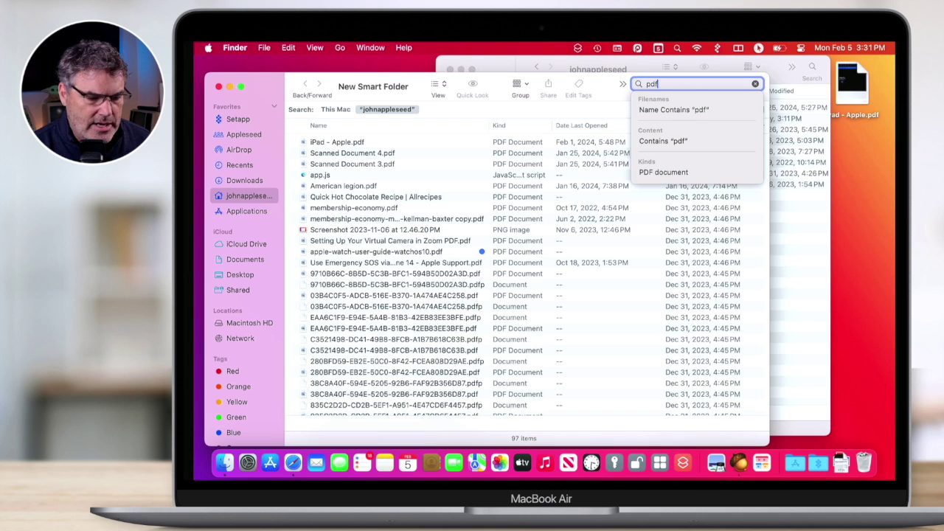
{"action": "left_click", "coordinate": [660, 172]}
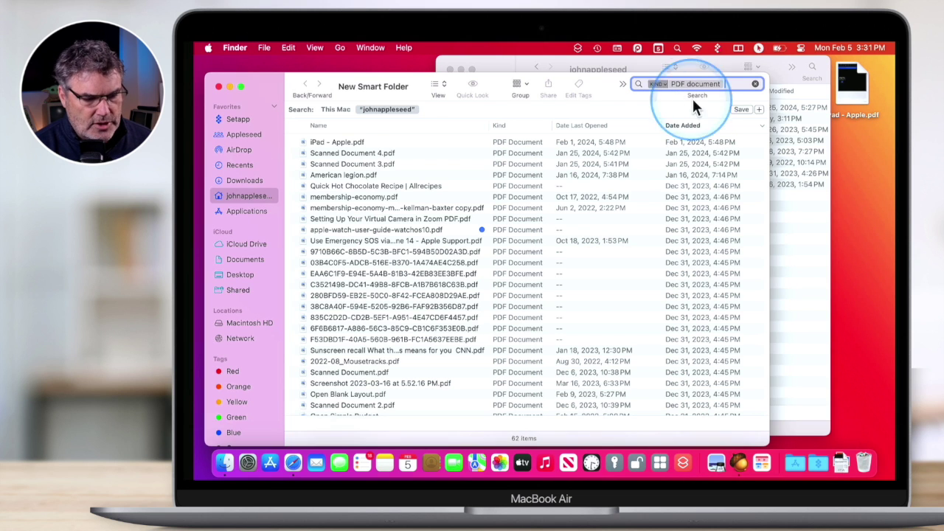
Save the smart folder as PDFs in the home folder, keeping it added to the sidebar, and close its window.
{"action": "left_click", "coordinate": [740, 109]}
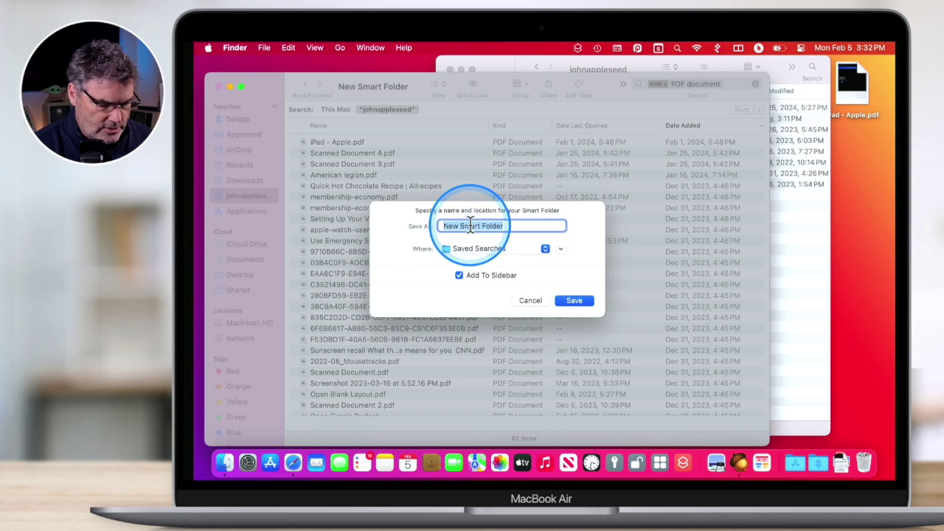
{"action": "type", "text": "Pdf"}
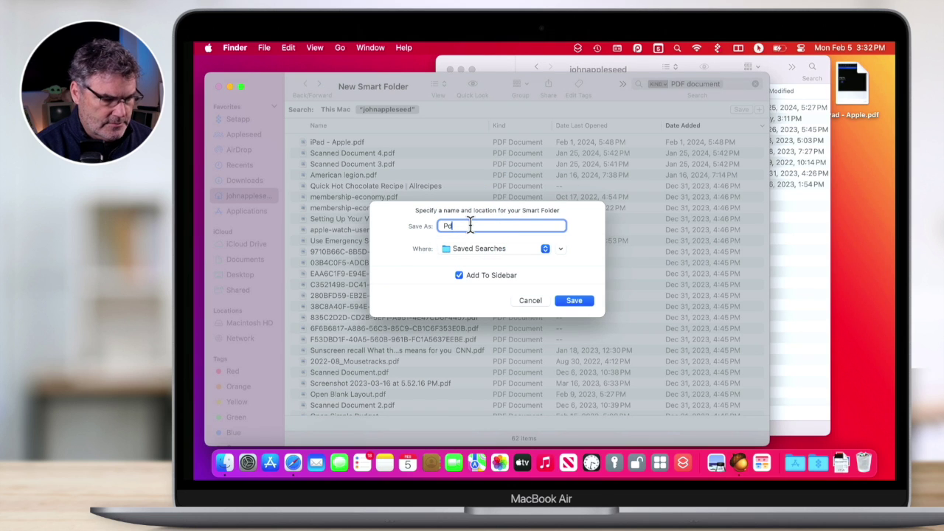
{"action": "key", "text": "BackSpace"}
{"action": "type", "text": "DFs"}
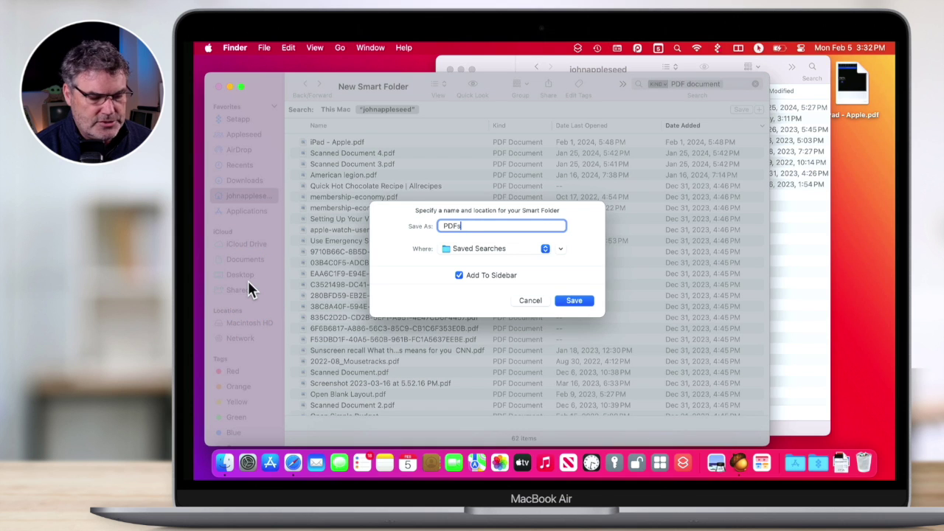
{"action": "left_click", "coordinate": [463, 248]}
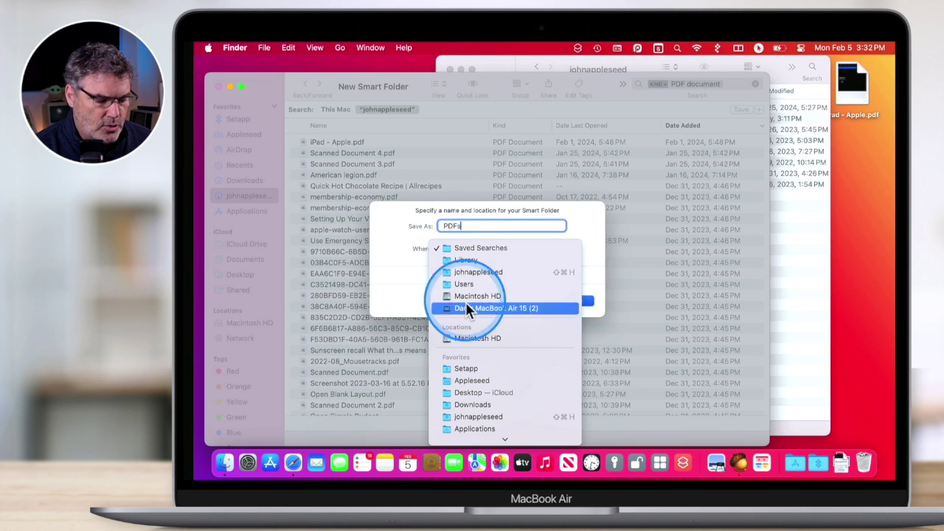
{"action": "left_click", "coordinate": [470, 418]}
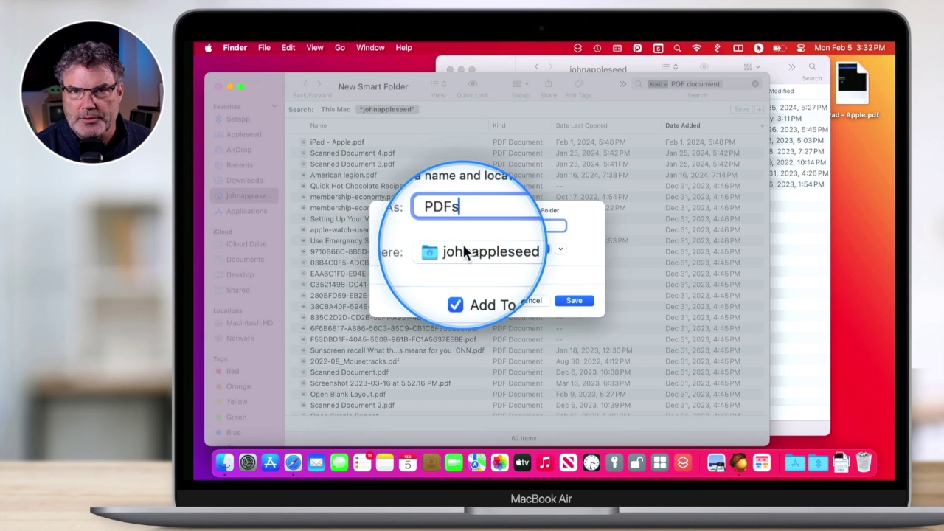
{"action": "left_click", "coordinate": [573, 301]}
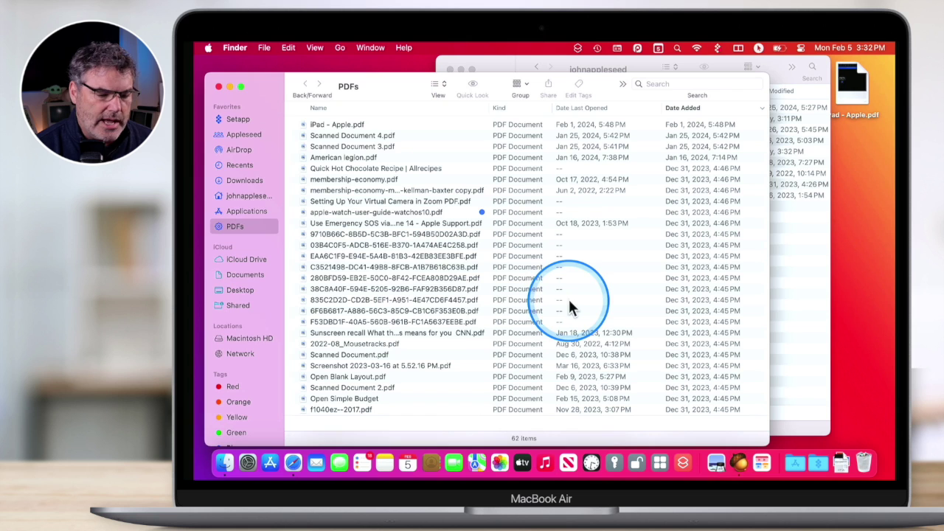
{"action": "key", "text": "super+w"}
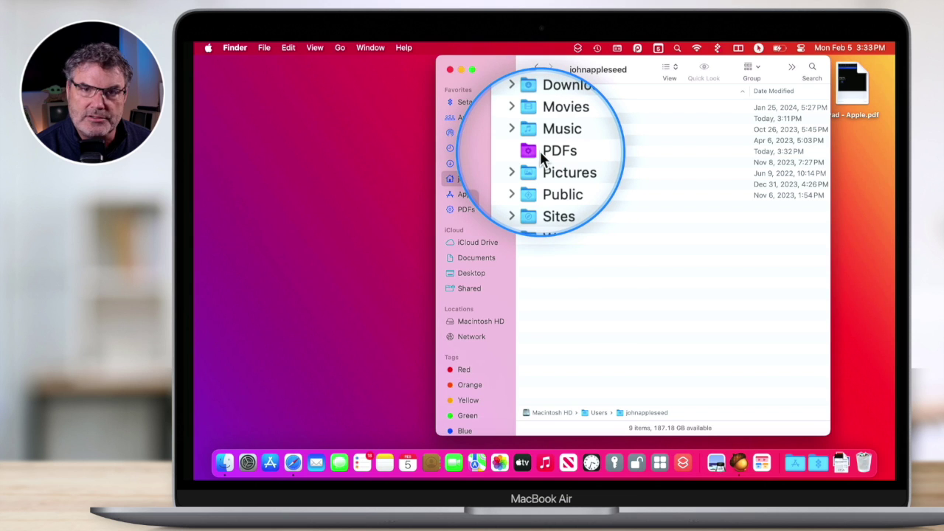
Show the home folder as icons and open the PDFs smart folder.
{"action": "left_click", "coordinate": [667, 68]}
{"action": "left_click", "coordinate": [672, 56]}
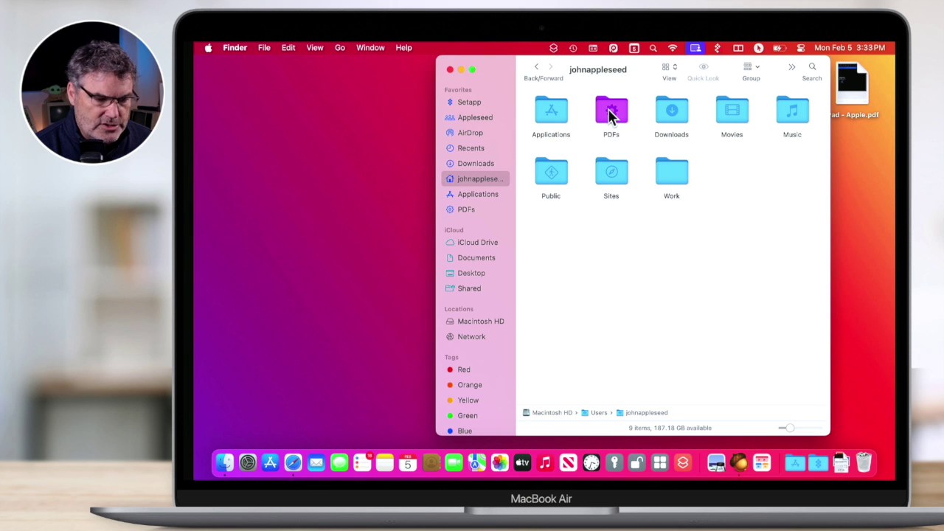
{"action": "double_click", "coordinate": [608, 110]}
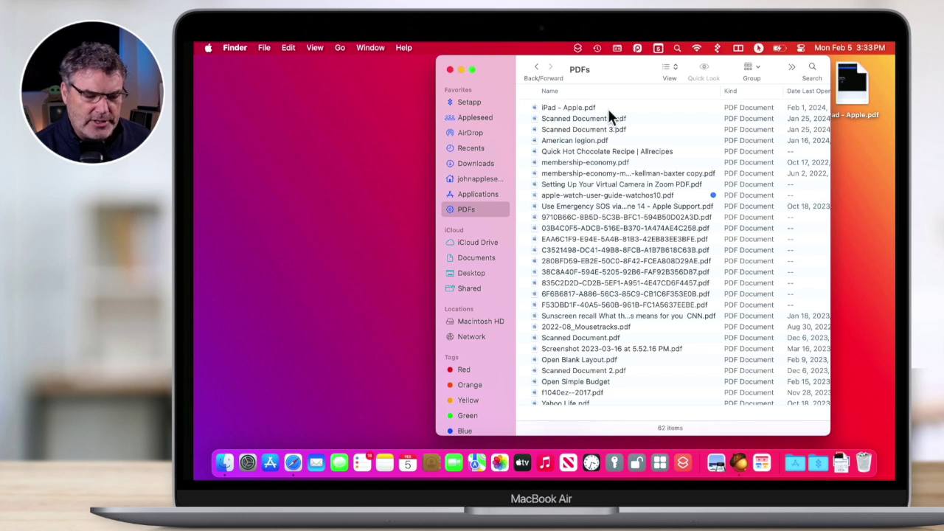
Check in the path bar where iPad - Apple.pdf, American legion.pdf, Scanned Document.pdf and Open Simple Budget are actually stored.
{"action": "left_click", "coordinate": [569, 108]}
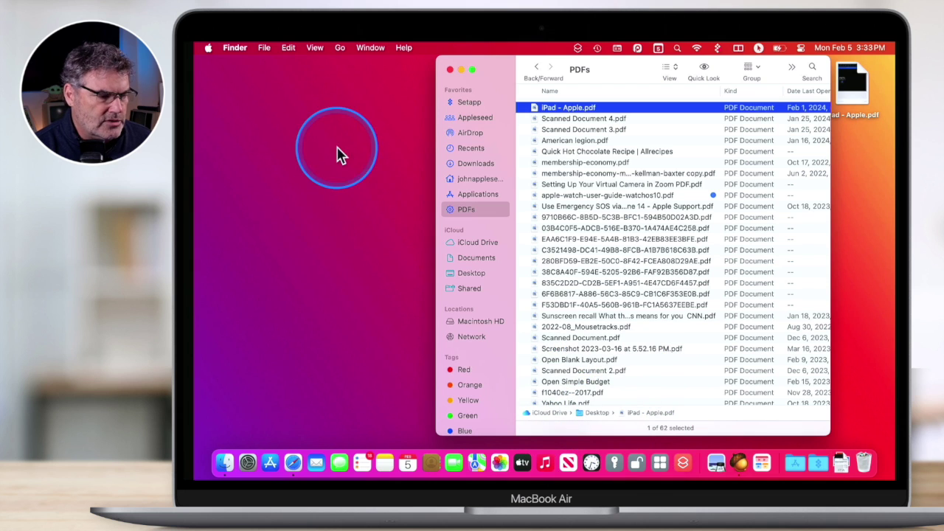
{"action": "left_click", "coordinate": [316, 49]}
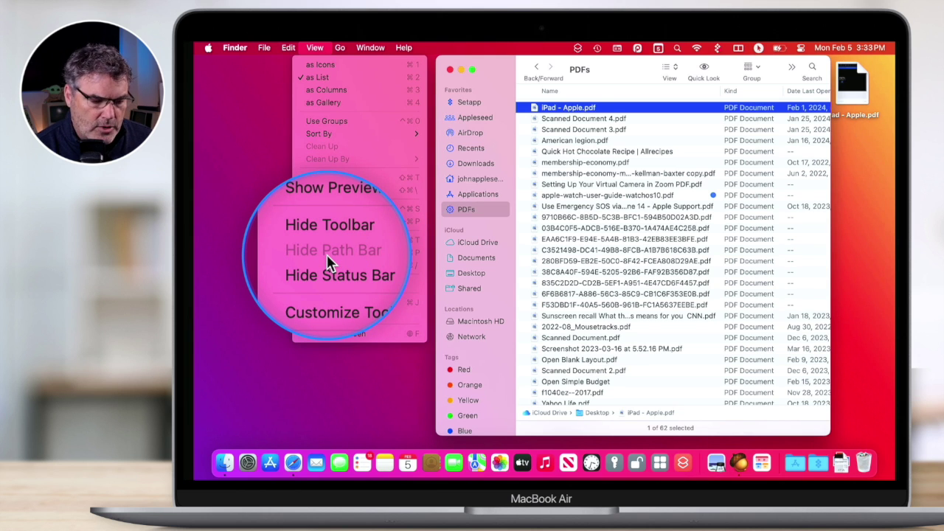
{"action": "left_click", "coordinate": [573, 138]}
{"action": "left_click", "coordinate": [572, 141]}
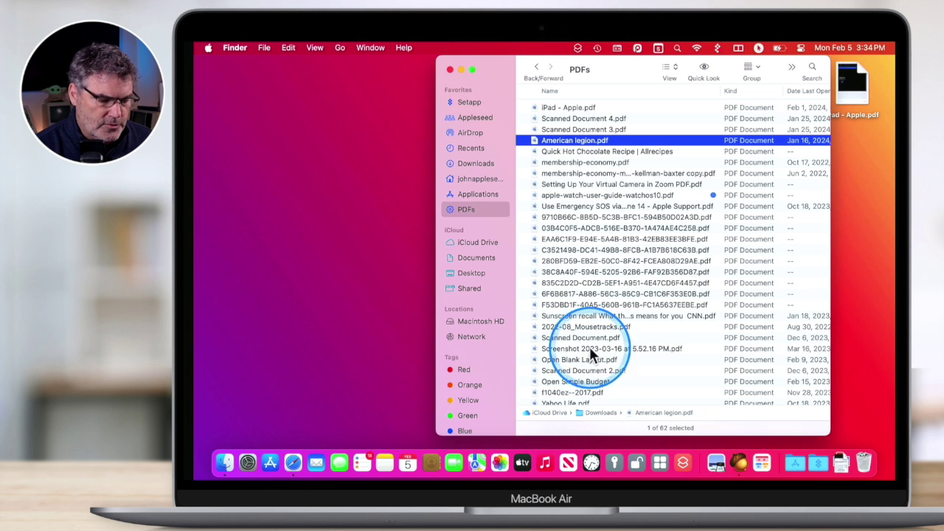
{"action": "left_click", "coordinate": [576, 338]}
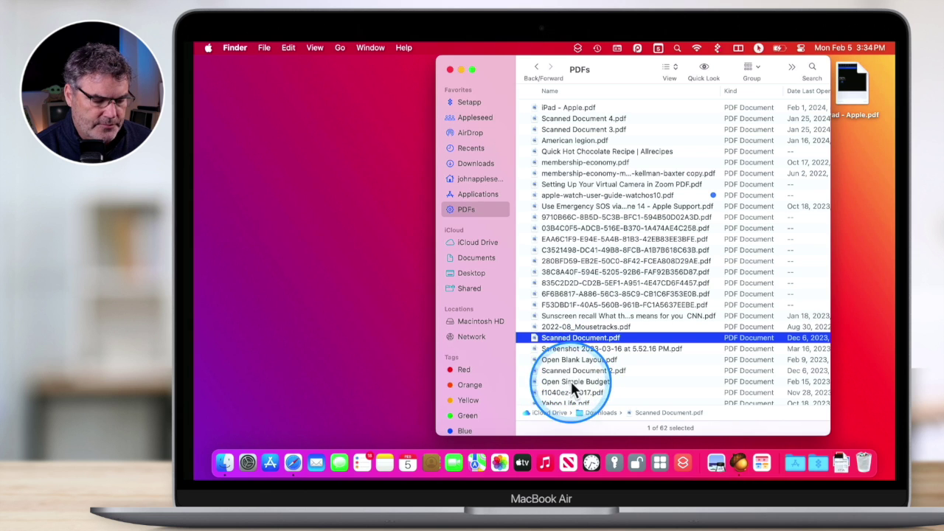
{"action": "left_click", "coordinate": [572, 382]}
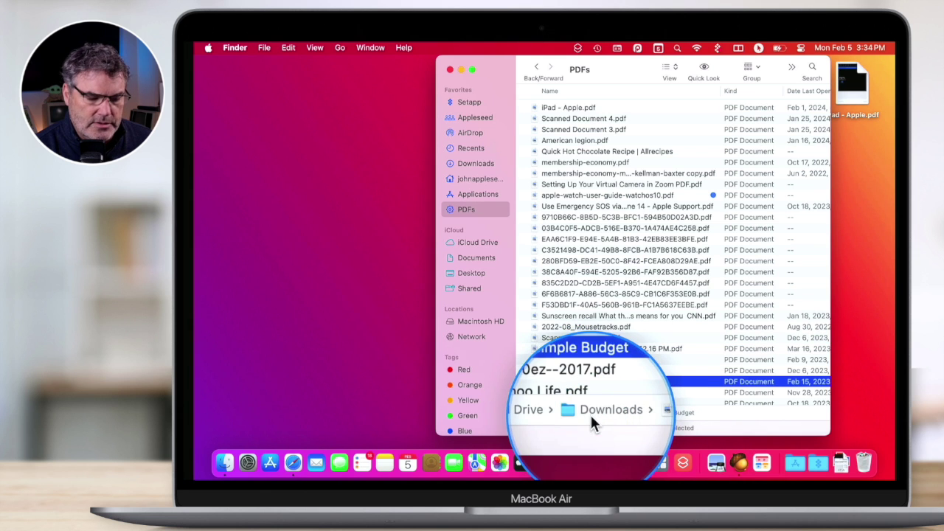
{"action": "left_click", "coordinate": [571, 109]}
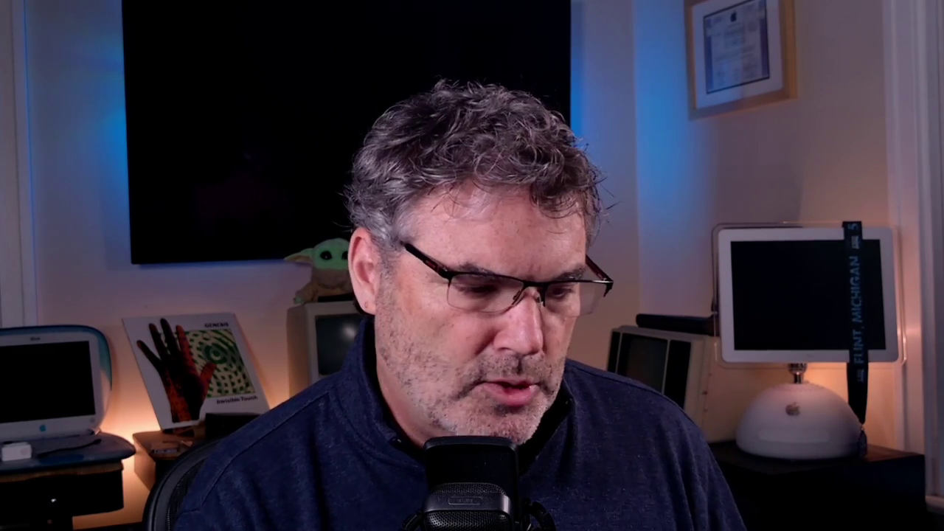
{"action": "left_click", "coordinate": [459, 210]}
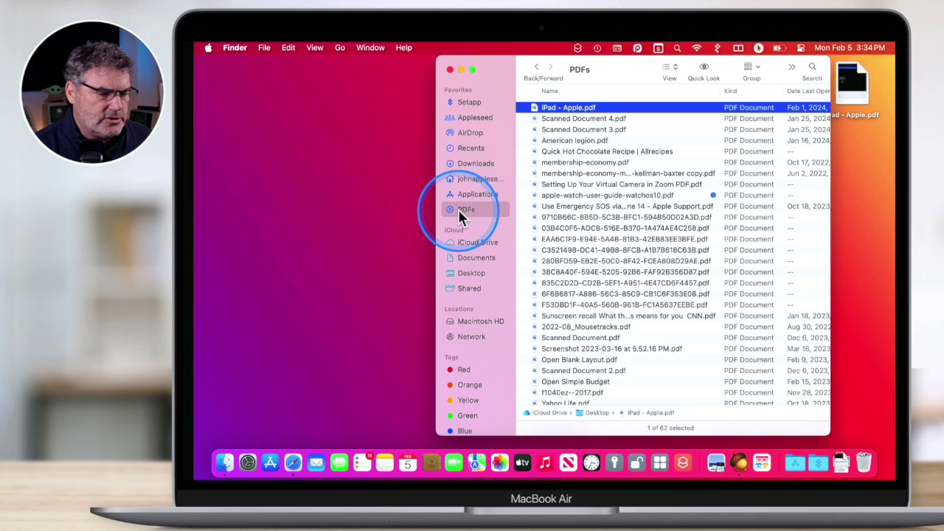
Close the PDFs window, open the home folder in a new Finder window and start another smart folder from it.
{"action": "left_click", "coordinate": [450, 70]}
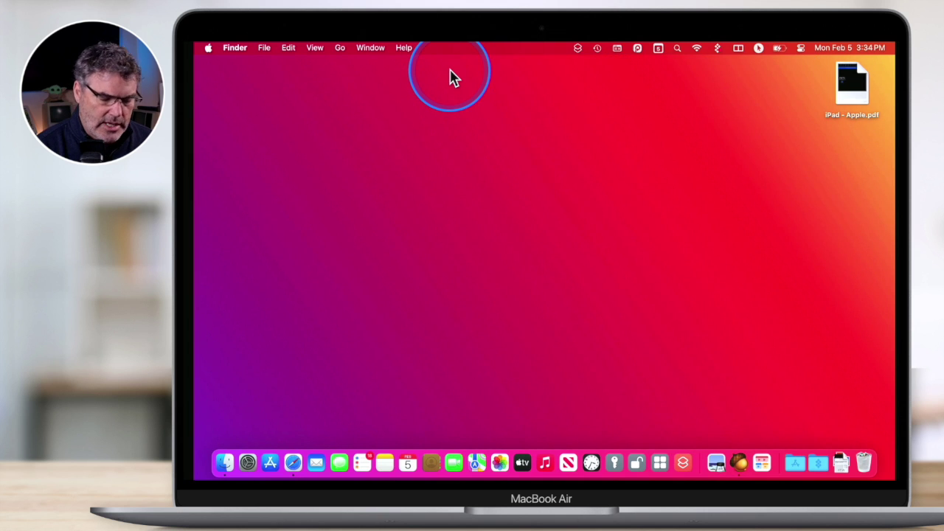
{"action": "key", "text": "super+n"}
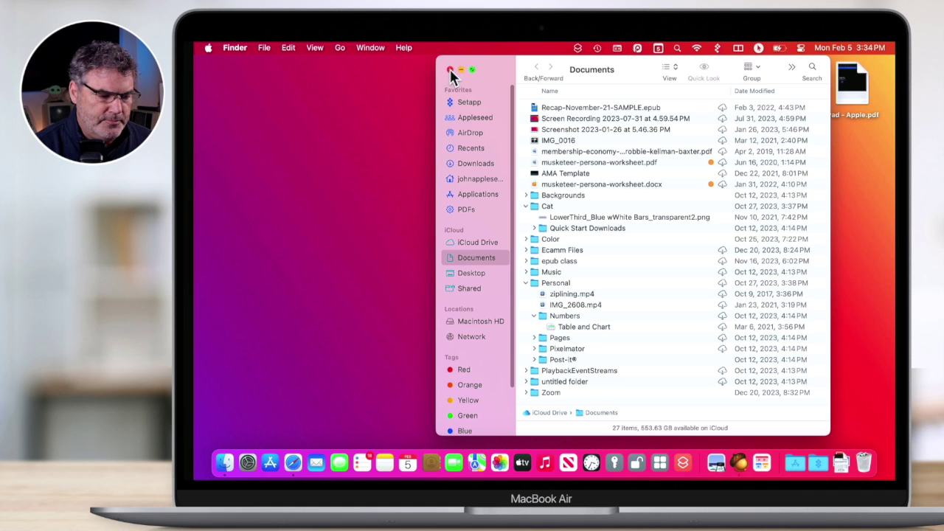
{"action": "left_click", "coordinate": [475, 179]}
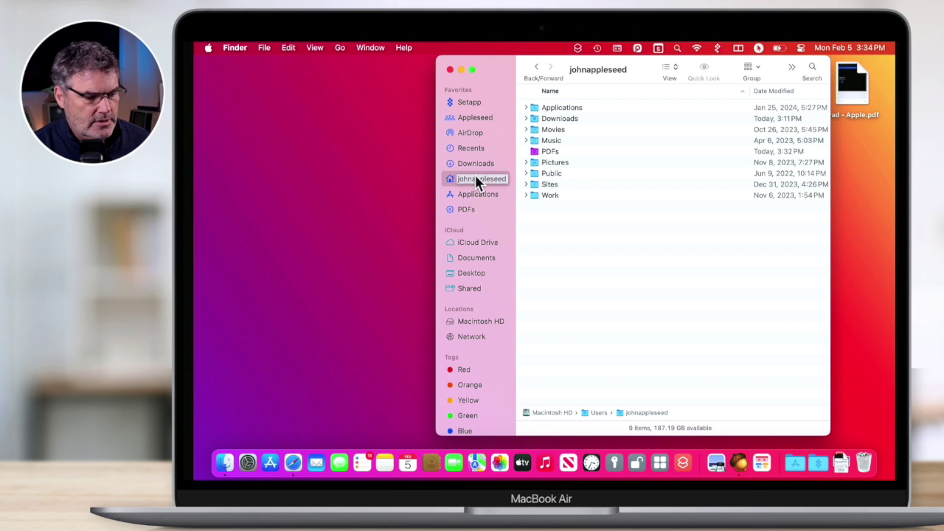
{"action": "left_click", "coordinate": [263, 47]}
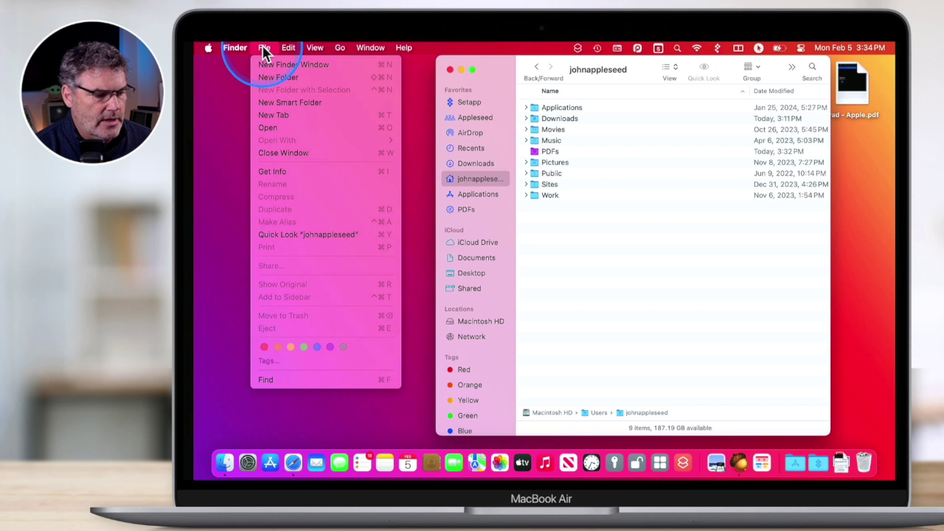
{"action": "left_click", "coordinate": [276, 101]}
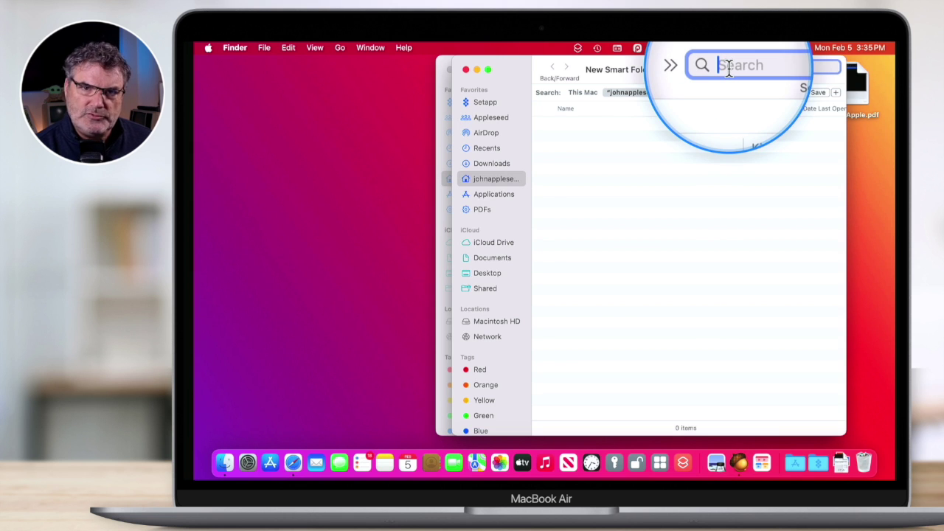
Add a search criterion to the new smart folder: last opened date is within last 7 days.
{"action": "left_click", "coordinate": [836, 93]}
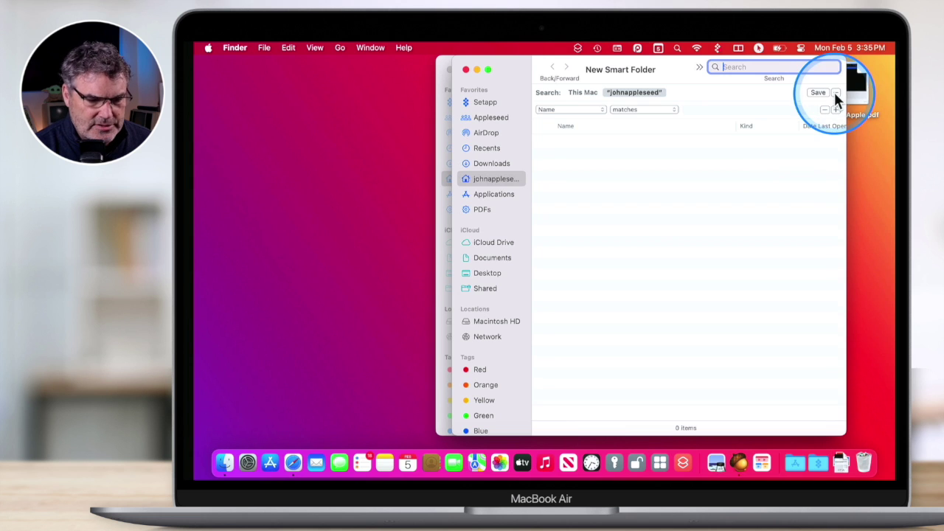
{"action": "left_click", "coordinate": [552, 109]}
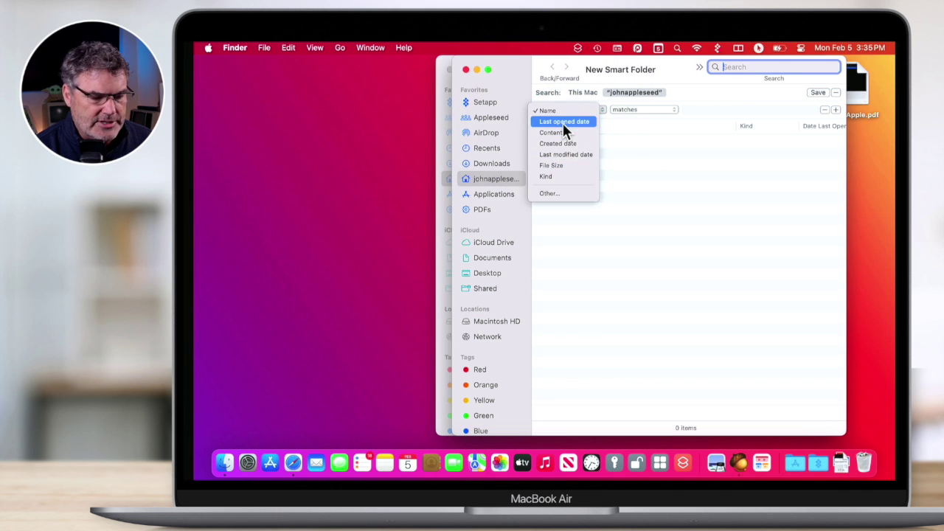
{"action": "left_click", "coordinate": [562, 123]}
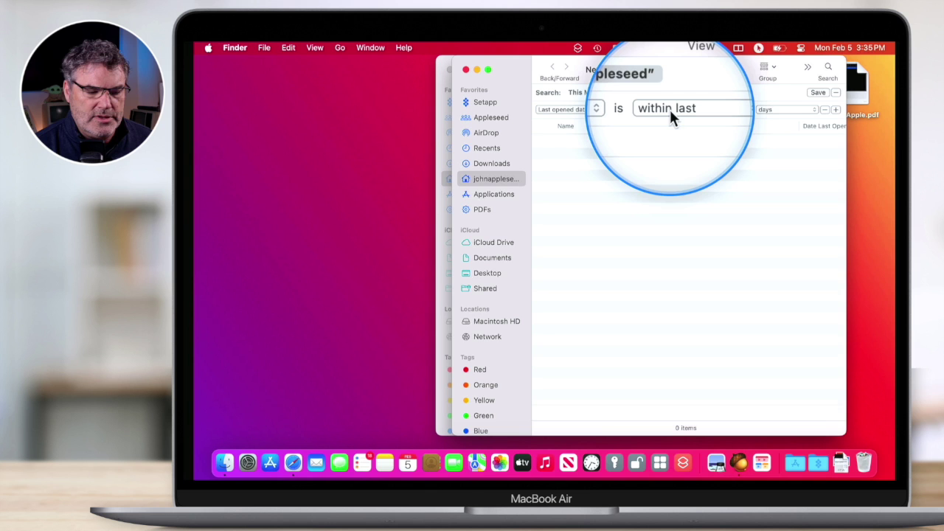
{"action": "left_click", "coordinate": [726, 109]}
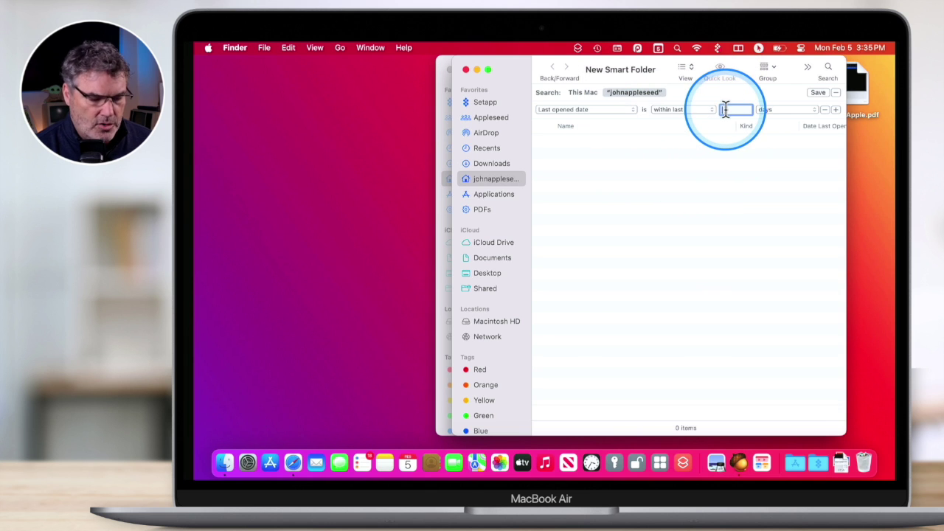
{"action": "type", "text": "7"}
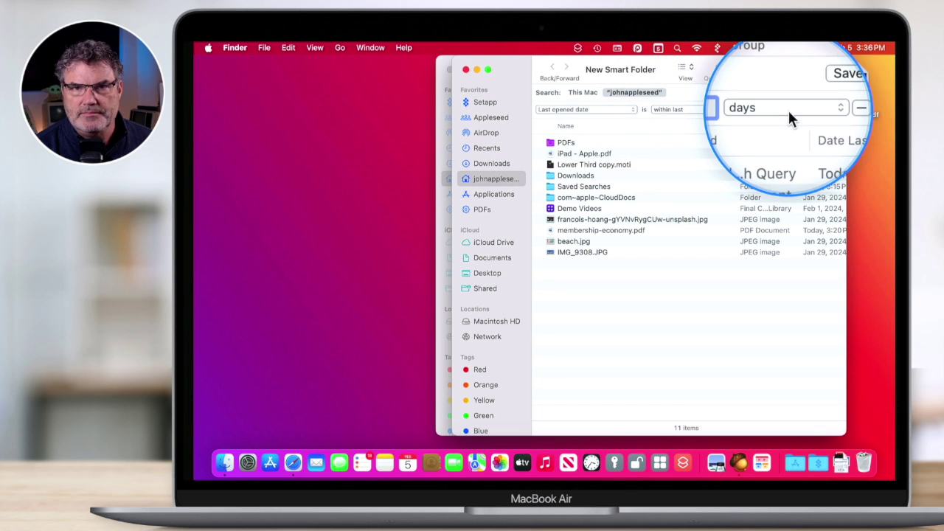
Save the smart folder as Opened Last 7 Days in the home folder, keeping it added to the sidebar.
{"action": "left_click", "coordinate": [816, 92]}
{"action": "type", "text": "Opend"}
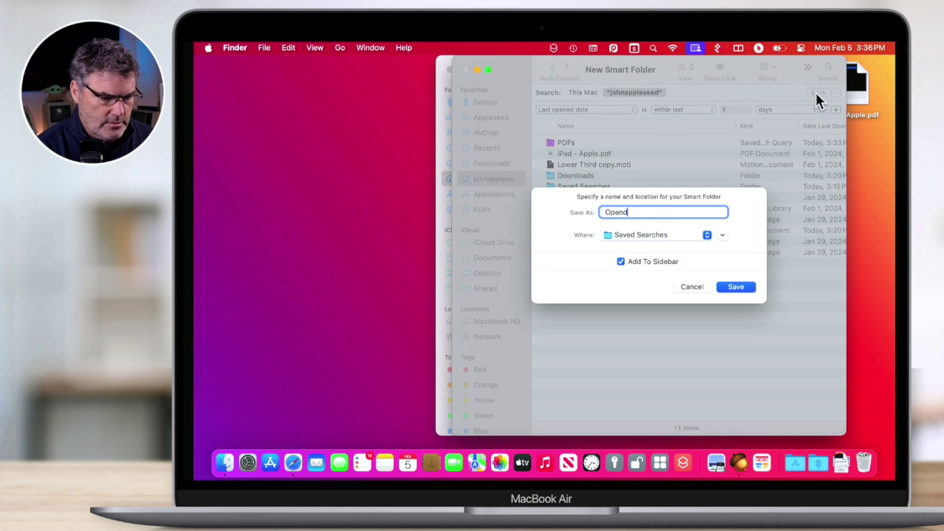
{"action": "key", "text": "BackSpace"}
{"action": "type", "text": "ed Last 7 Days"}
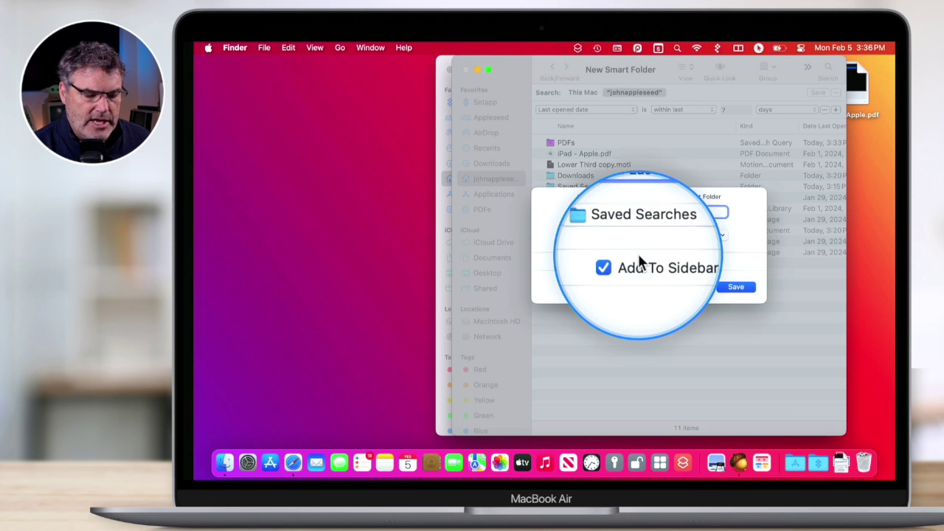
{"action": "left_click", "coordinate": [628, 235]}
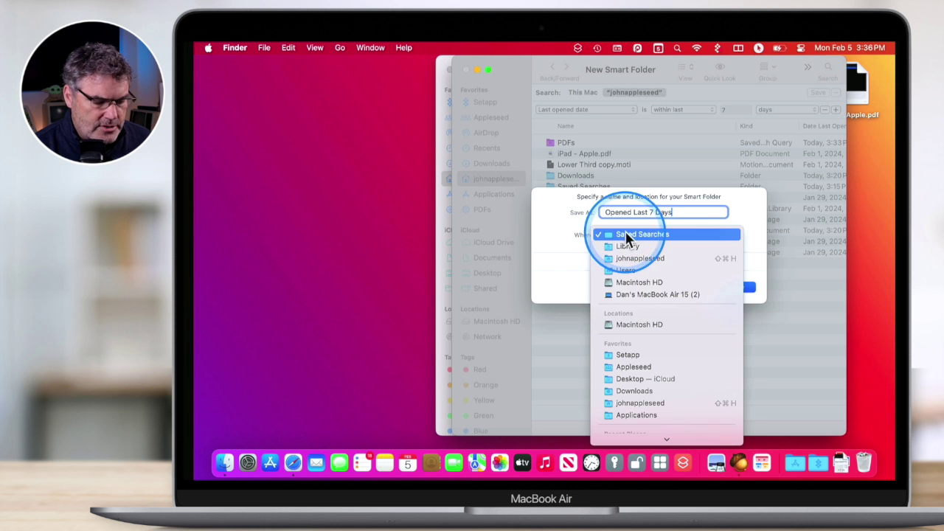
{"action": "left_click", "coordinate": [624, 402]}
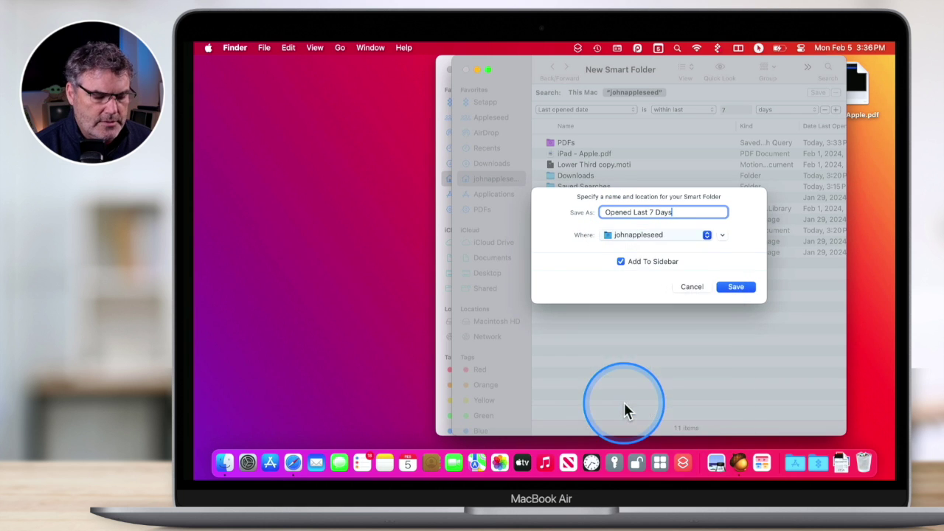
{"action": "left_click", "coordinate": [734, 289]}
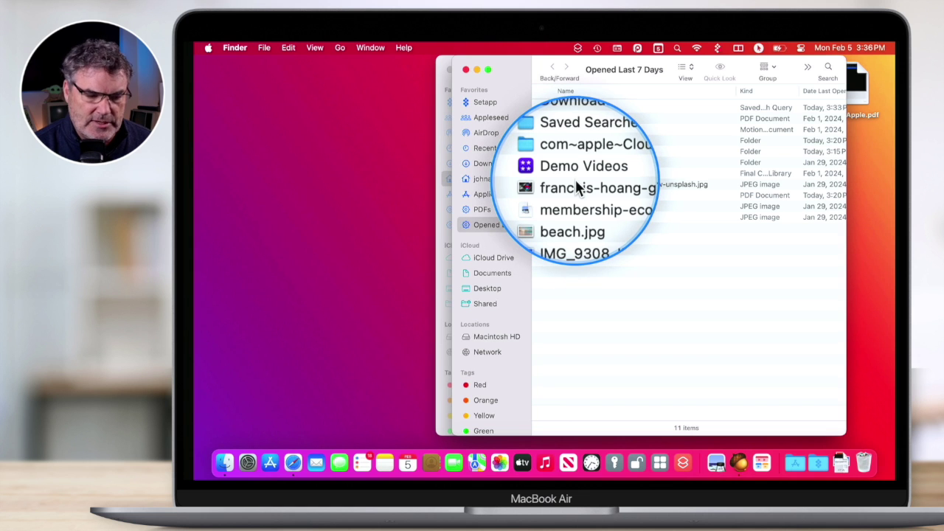
Move the Opened Last 7 Days window aside and open the Downloads folder next to it.
{"action": "left_click_drag", "start_coordinate": [783, 61], "coordinate": [539, 59]}
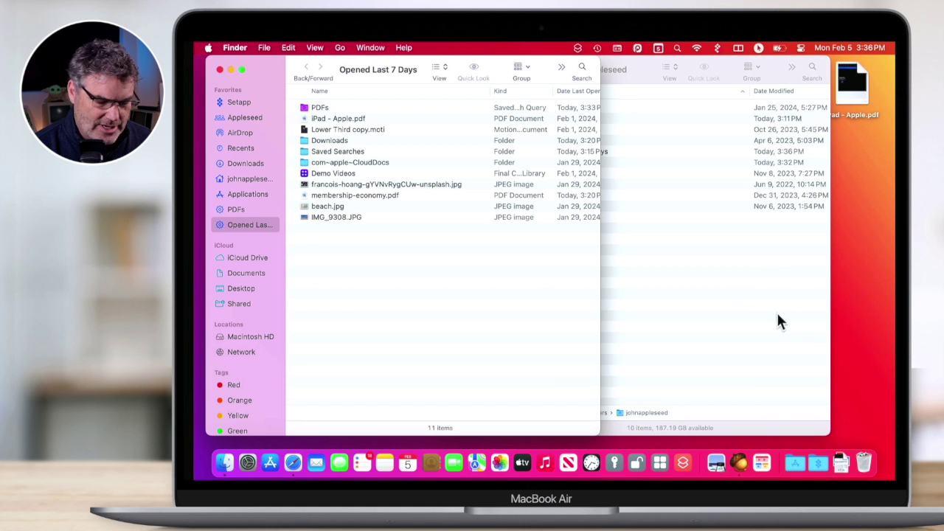
{"action": "left_click", "coordinate": [831, 463]}
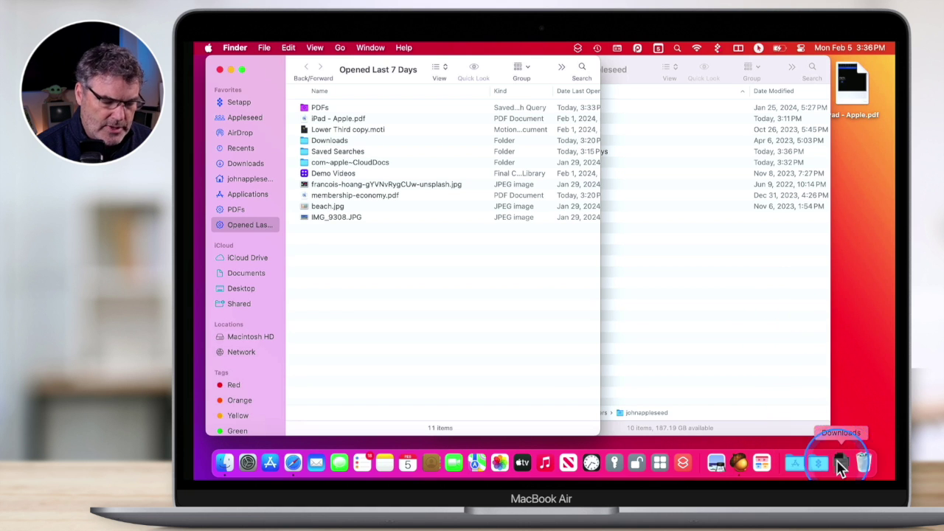
{"action": "left_click", "coordinate": [872, 148]}
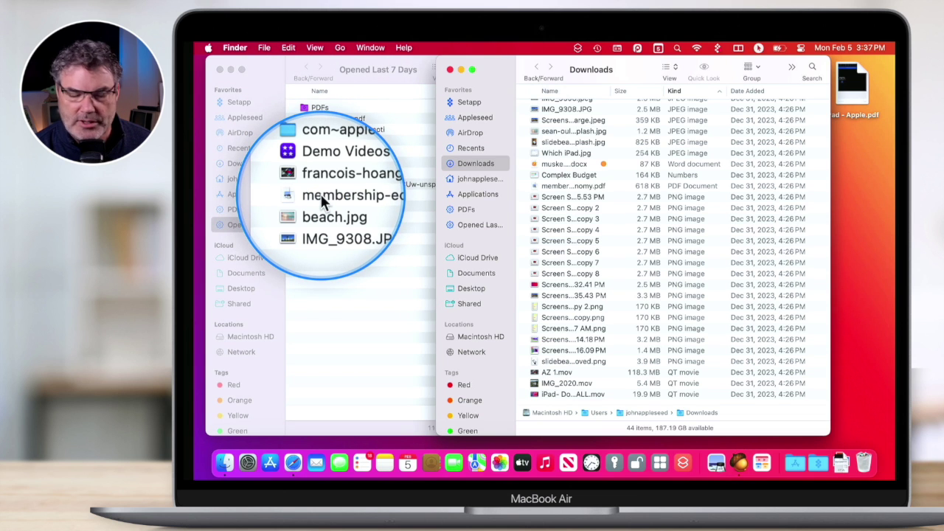
Open Complex Budget from Downloads, quit Numbers and check for the file in the Opened Last 7 Days folder.
{"action": "double_click", "coordinate": [542, 174]}
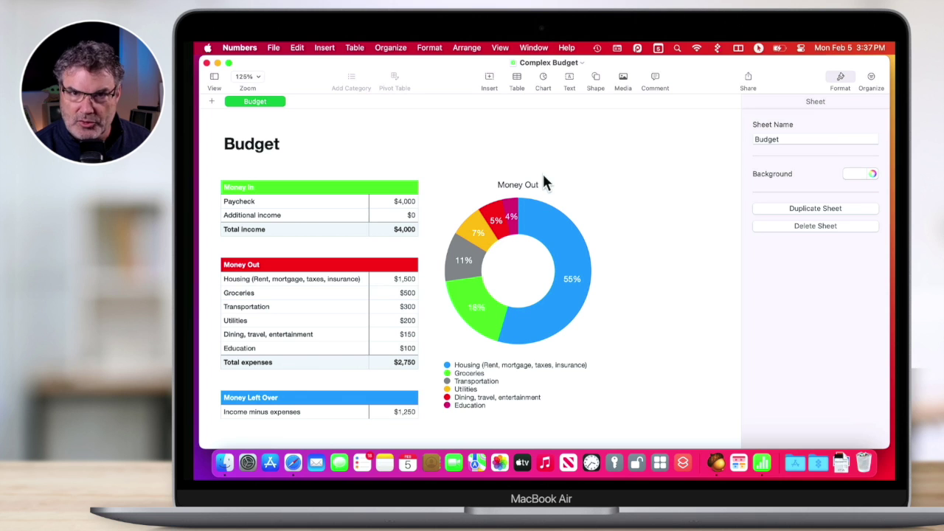
{"action": "key", "text": "super+q"}
{"action": "left_click_drag", "start_coordinate": [543, 174], "coordinate": [328, 219]}
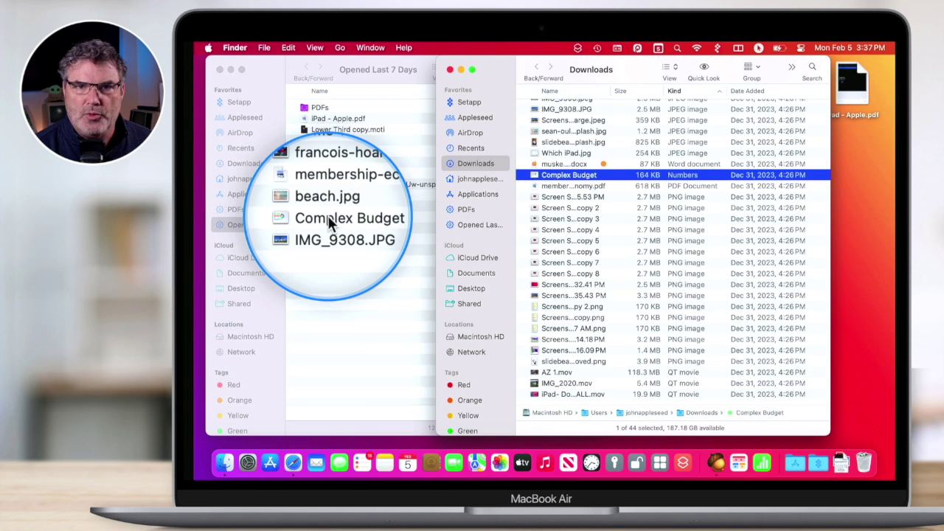
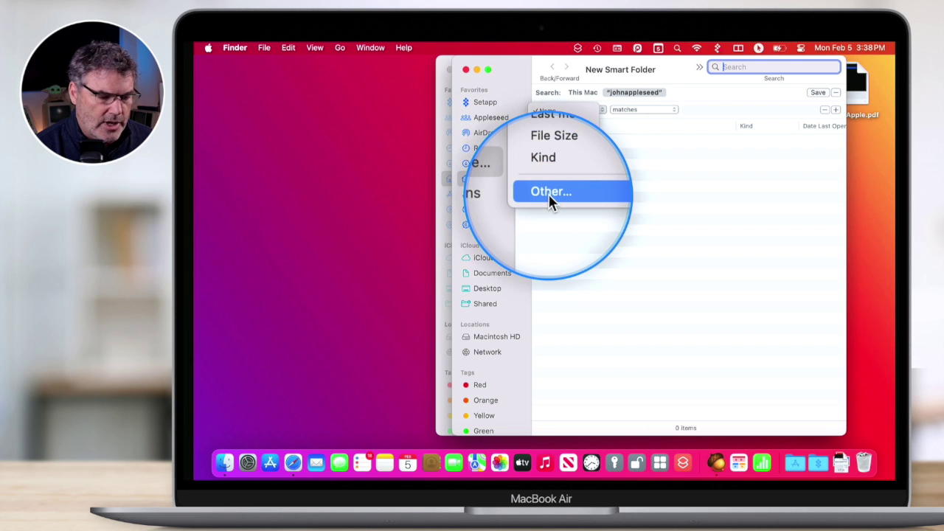
Examine the other search attributes available for the new smart folder and which are included in the menu, leaving the choice unchanged.
{"action": "left_click", "coordinate": [548, 194]}
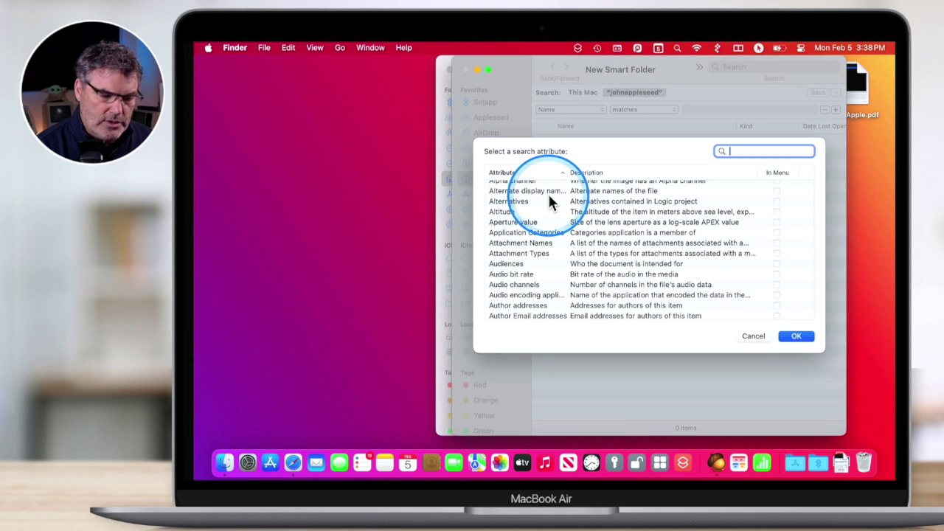
{"action": "scroll", "coordinate": [580, 267], "scroll_direction": "down", "scroll_amount": 10}
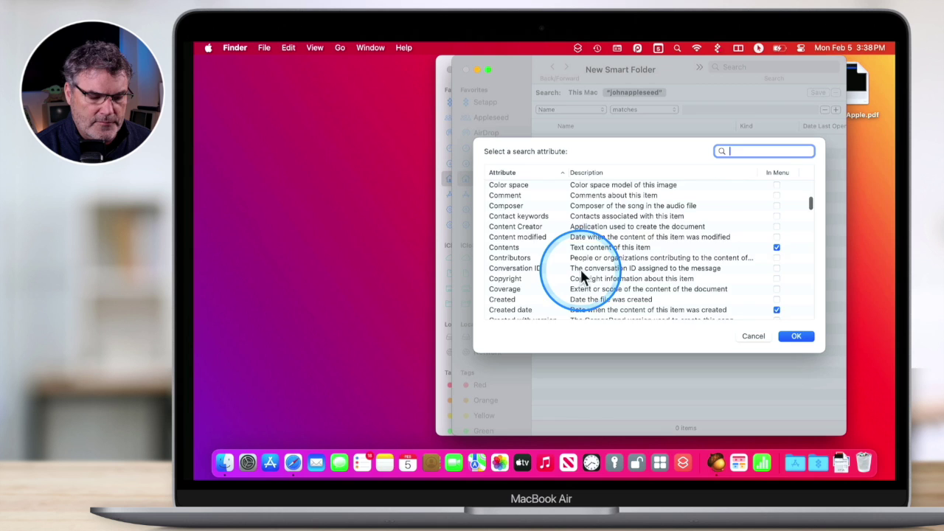
{"action": "scroll", "coordinate": [581, 273], "scroll_direction": "down", "scroll_amount": 10}
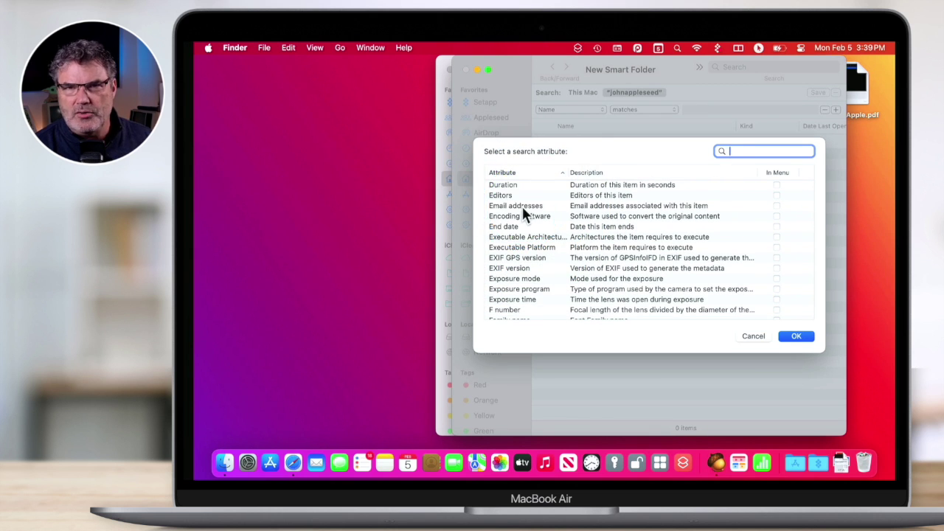
{"action": "scroll", "coordinate": [521, 206], "scroll_direction": "down", "scroll_amount": 5}
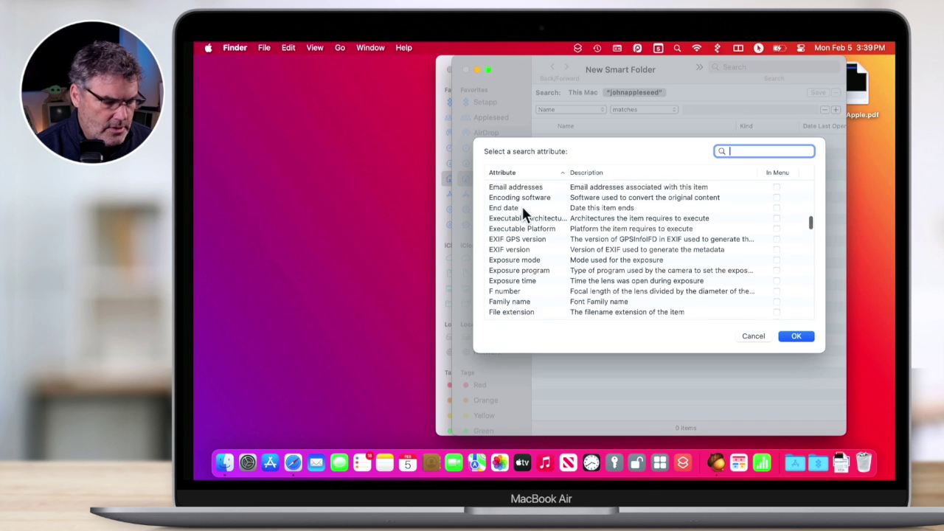
{"action": "scroll", "coordinate": [517, 235], "scroll_direction": "down", "scroll_amount": 2}
{"action": "scroll", "coordinate": [517, 234], "scroll_direction": "up", "scroll_amount": 2}
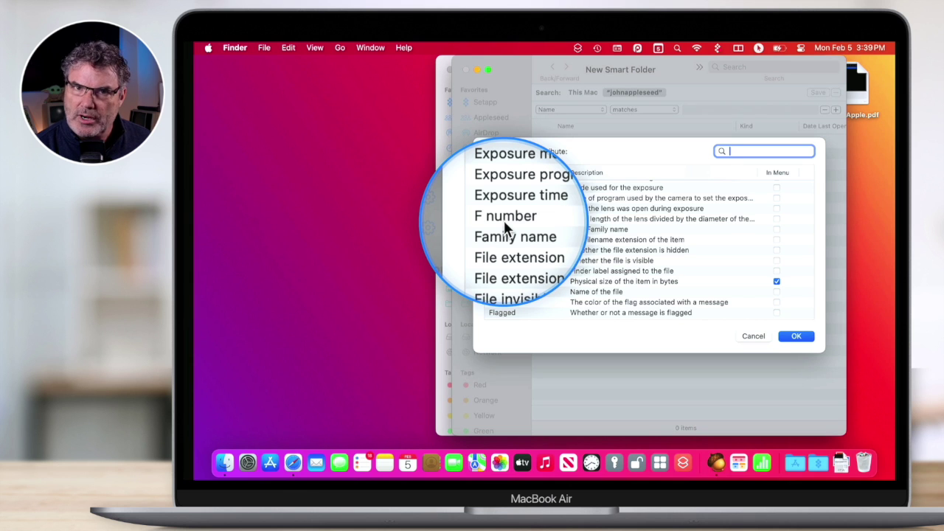
{"action": "scroll", "coordinate": [503, 220], "scroll_direction": "down", "scroll_amount": 5}
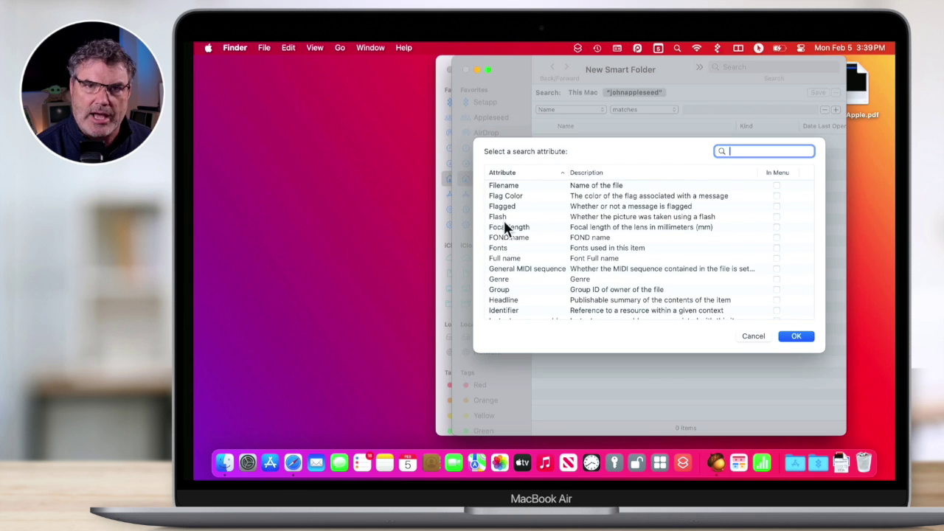
{"action": "scroll", "coordinate": [504, 221], "scroll_direction": "up", "scroll_amount": 4}
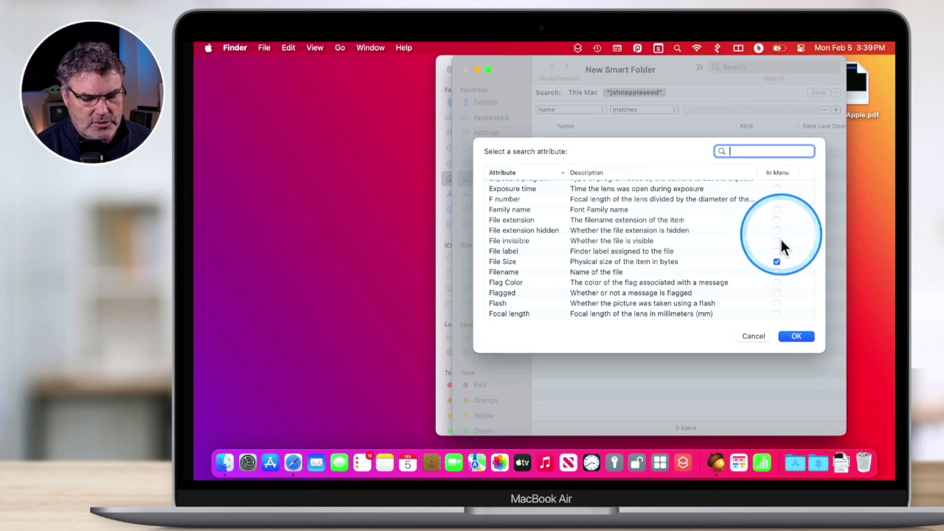
{"action": "left_click", "coordinate": [780, 262]}
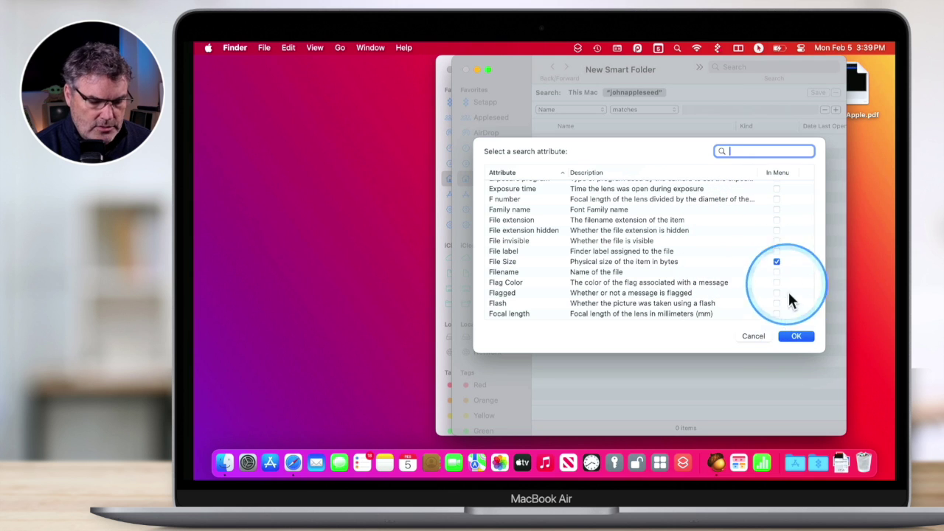
{"action": "left_click", "coordinate": [752, 336]}
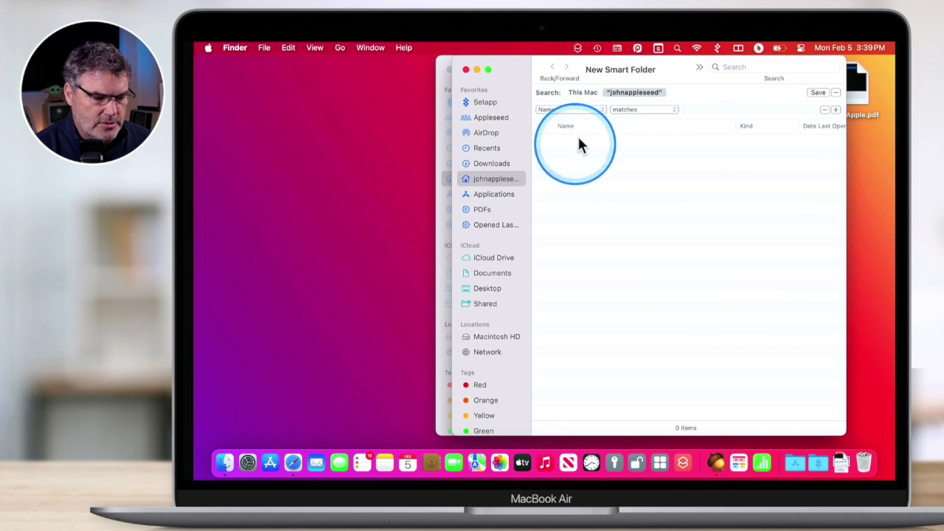
Set the new smart folder's first search criterion to kind is PDF.
{"action": "left_click", "coordinate": [554, 109]}
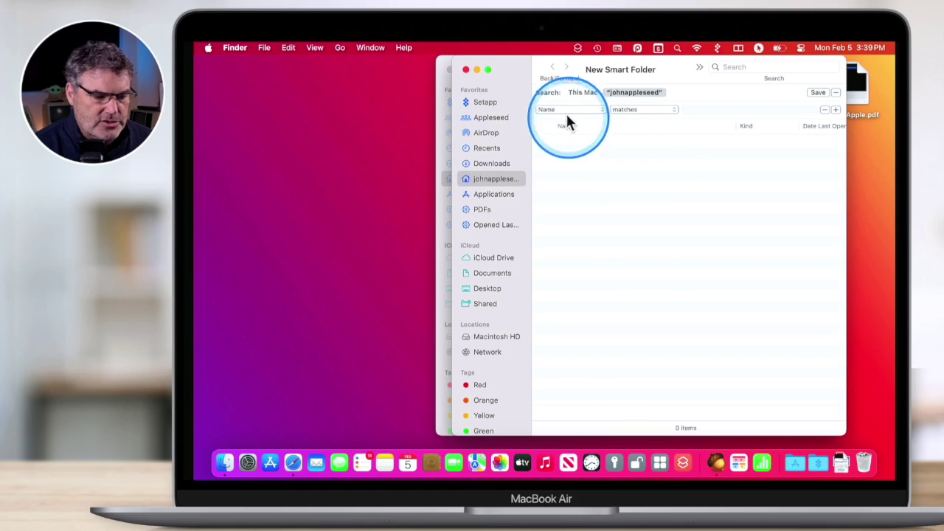
{"action": "left_click", "coordinate": [563, 109]}
{"action": "left_click", "coordinate": [557, 175]}
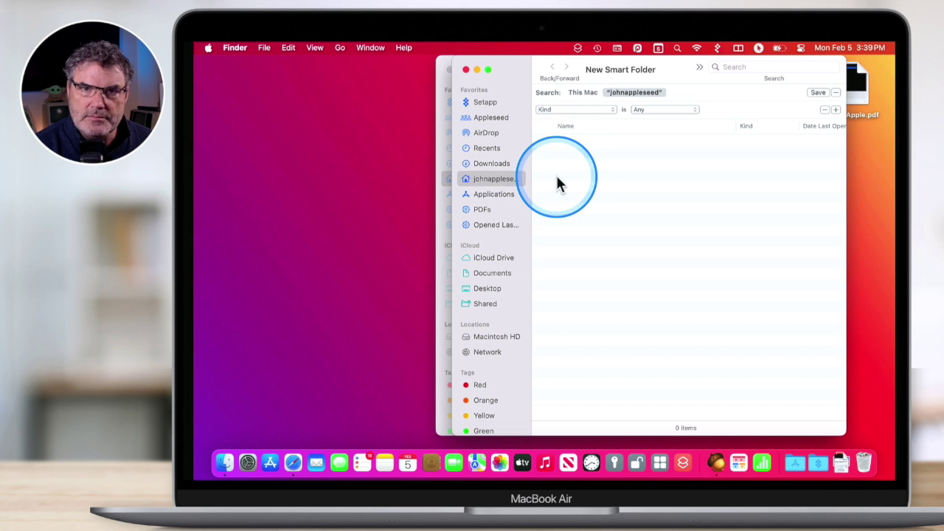
{"action": "left_click", "coordinate": [654, 109]}
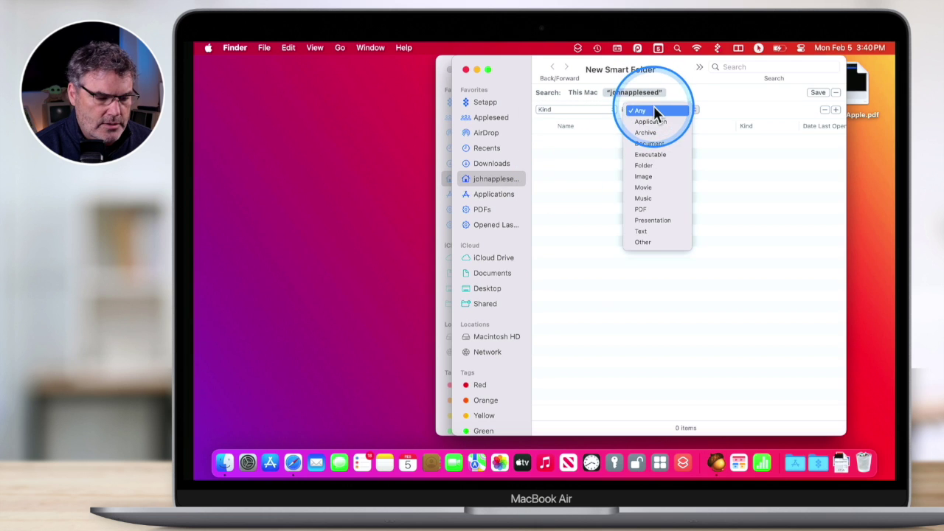
{"action": "left_click", "coordinate": [645, 211]}
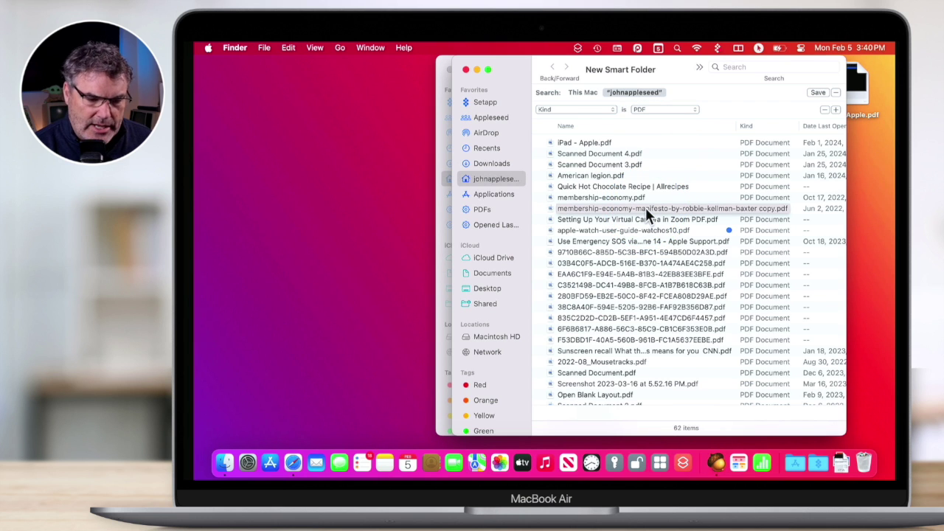
Add a second search criterion to the smart folder: last opened date is within last 7 days.
{"action": "left_click", "coordinate": [835, 110]}
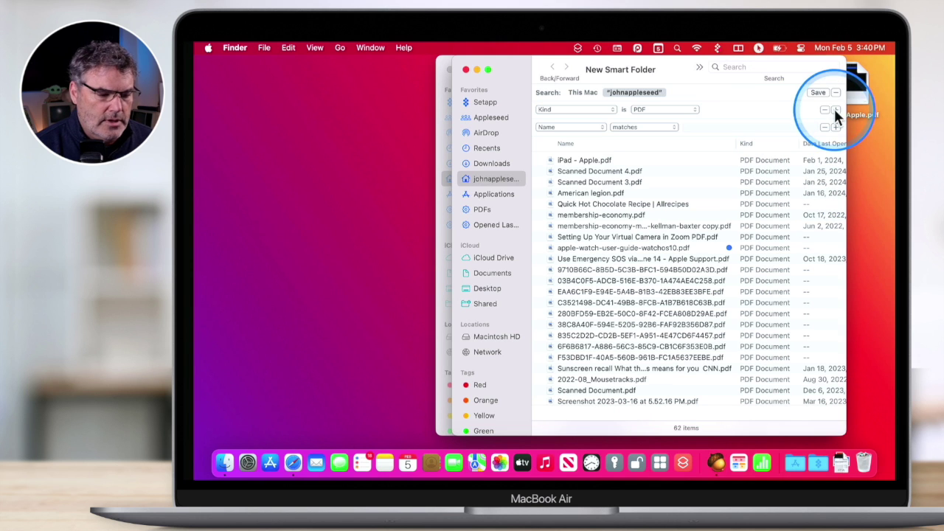
{"action": "left_click", "coordinate": [562, 127]}
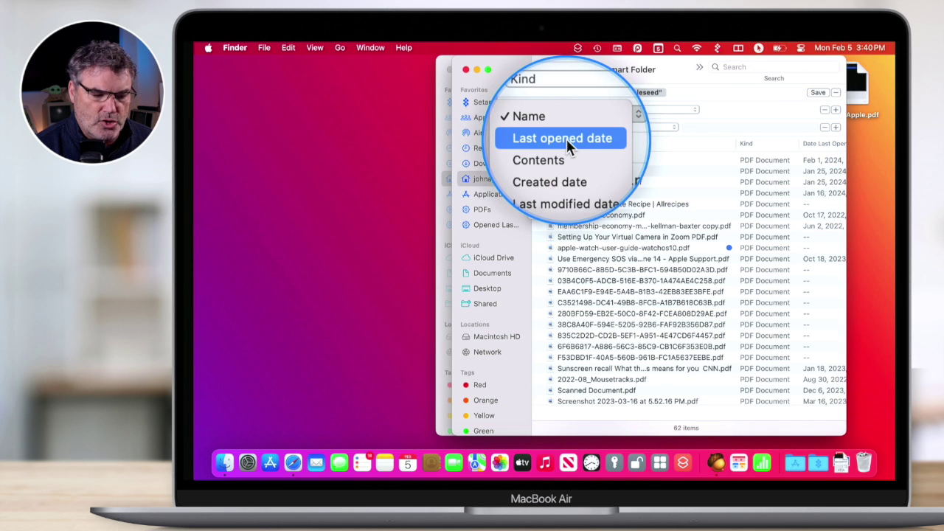
{"action": "left_click", "coordinate": [567, 139]}
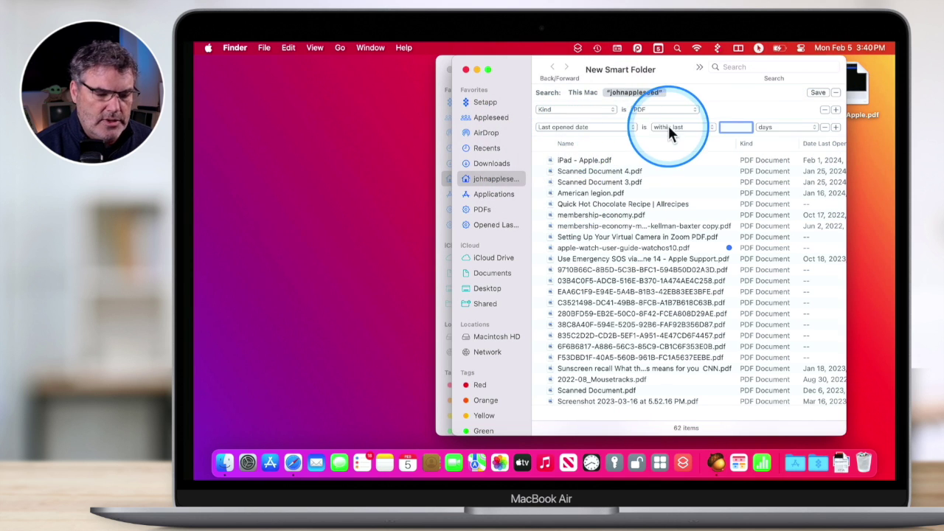
{"action": "type", "text": "7"}
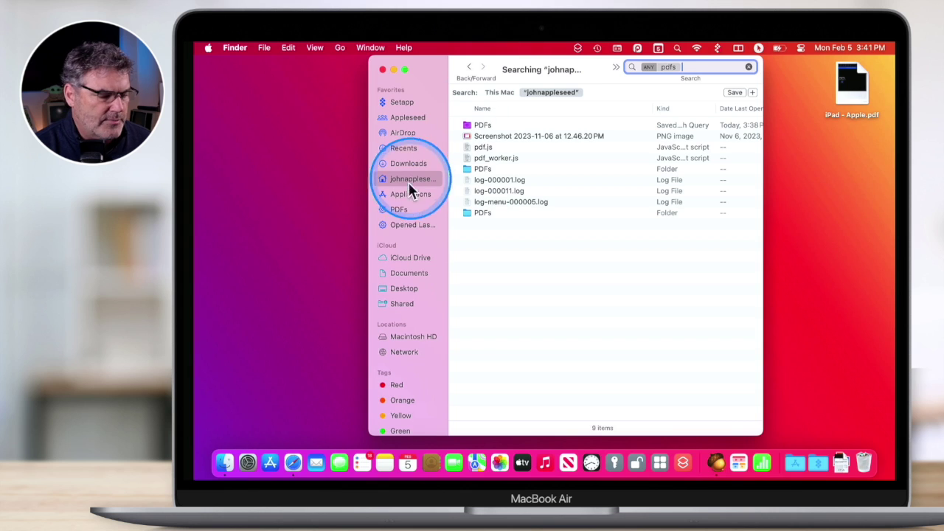
Remove the PDFs smart folder from the sidebar and move its saved search to the Trash.
{"action": "right_click", "coordinate": [397, 211]}
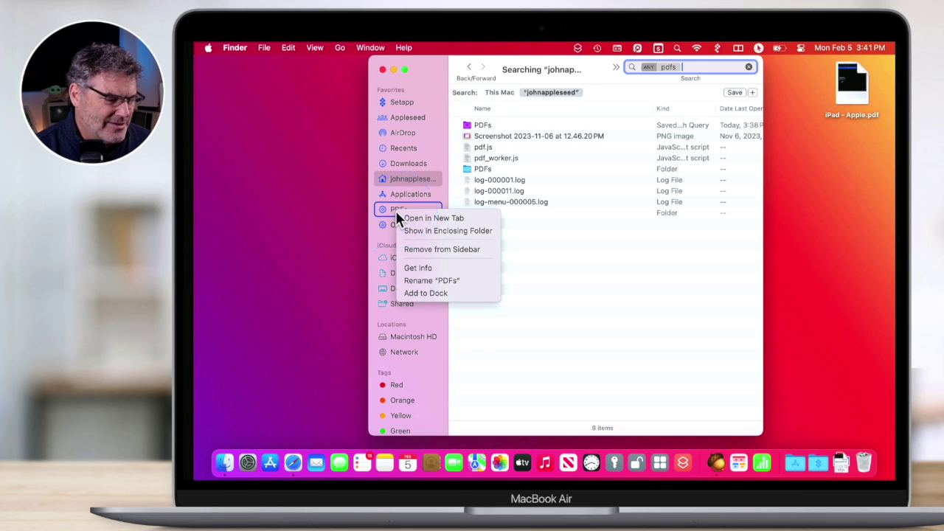
{"action": "left_click", "coordinate": [432, 251]}
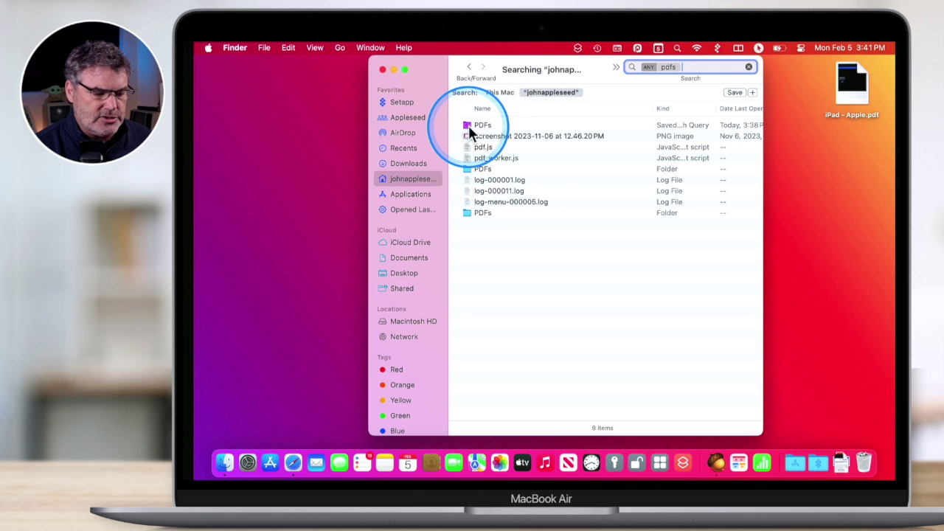
{"action": "left_click_drag", "start_coordinate": [469, 131], "coordinate": [868, 465]}
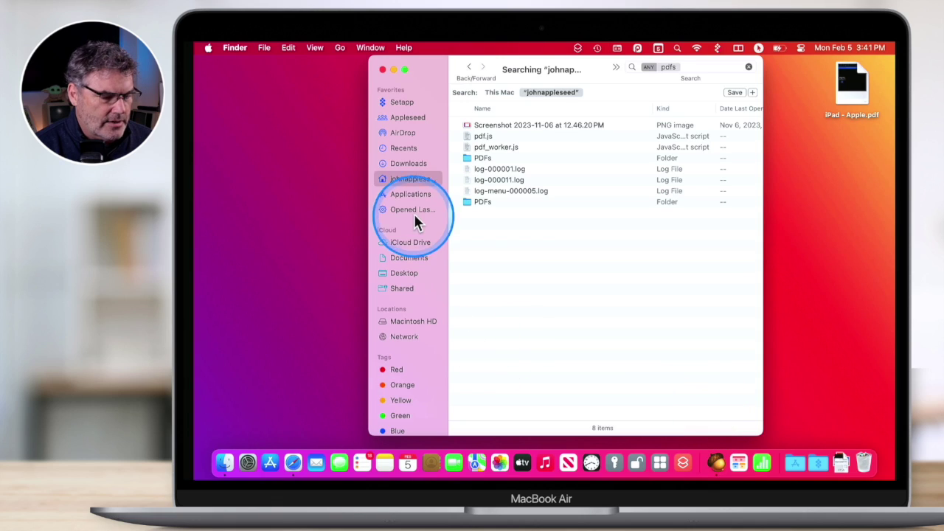
Remove the Opened Last 7 Days smart folder from the sidebar and move its saved search to the Trash.
{"action": "left_click", "coordinate": [405, 209]}
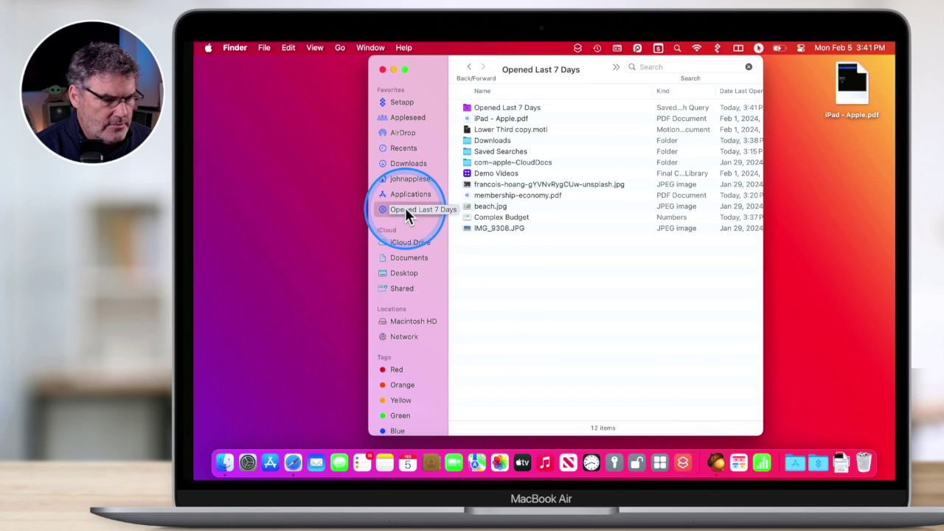
{"action": "right_click", "coordinate": [405, 209]}
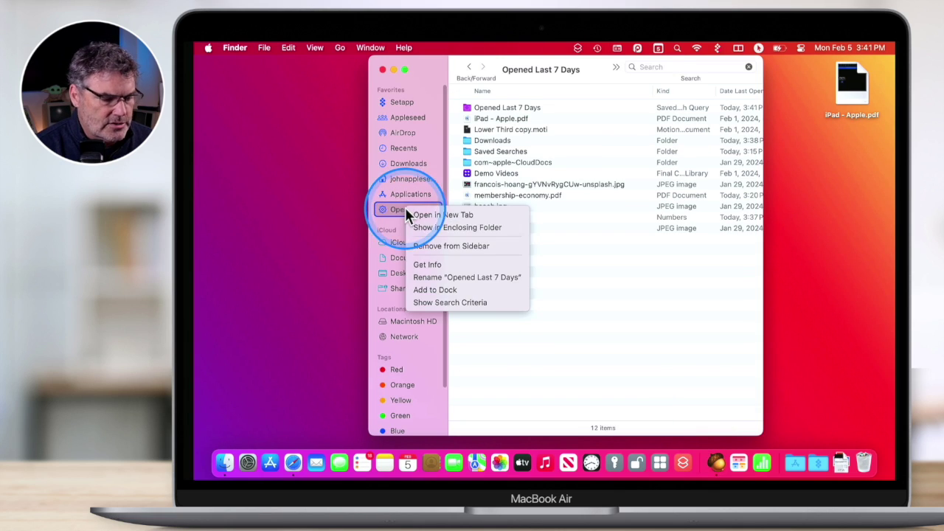
{"action": "left_click", "coordinate": [433, 246]}
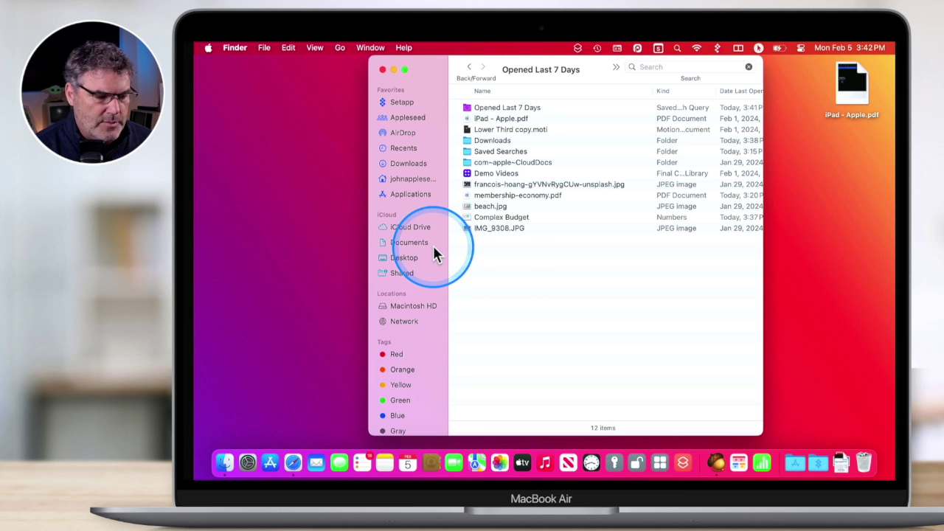
{"action": "left_click", "coordinate": [468, 111]}
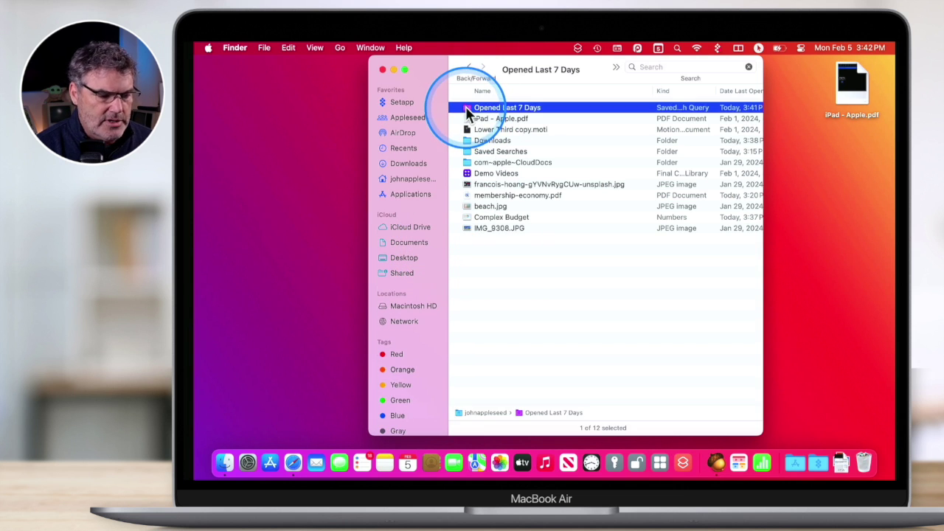
{"action": "left_click_drag", "start_coordinate": [468, 110], "coordinate": [863, 461]}
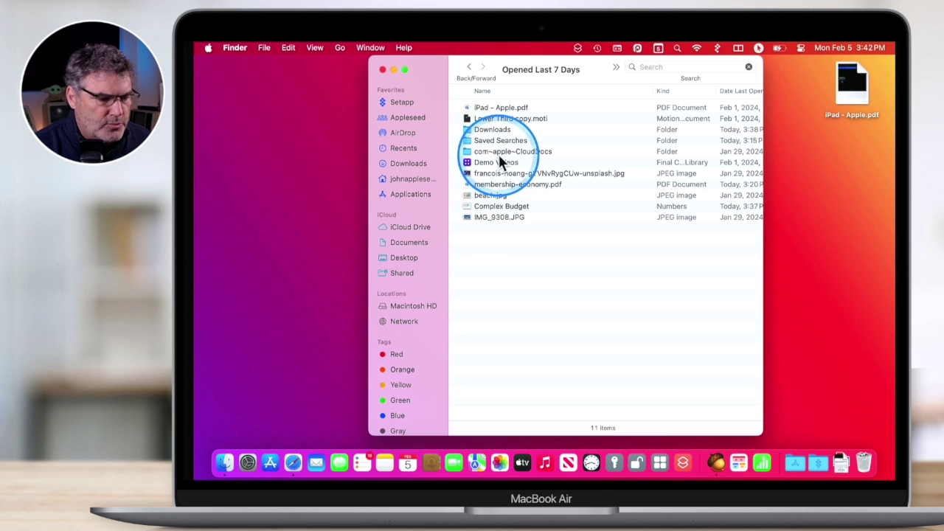
Create a new folder in the user's home folder and name it Saved Searches.
{"action": "left_click", "coordinate": [406, 180]}
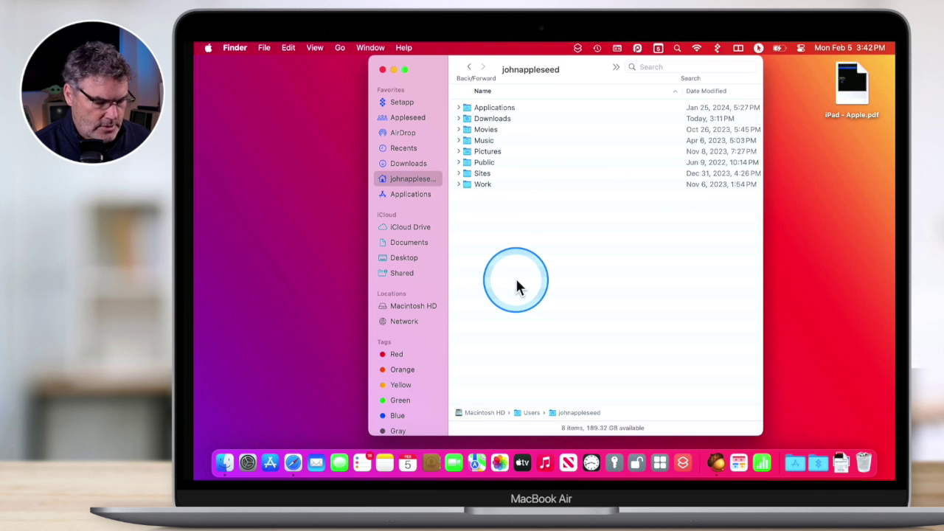
{"action": "key", "text": "super+shift+n"}
{"action": "type", "text": "S"}
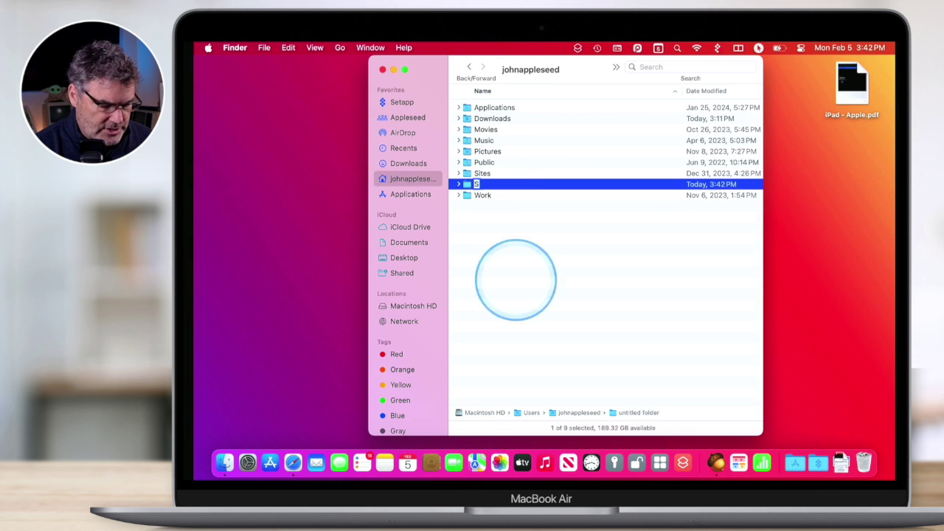
{"action": "type", "text": "aved Searches"}
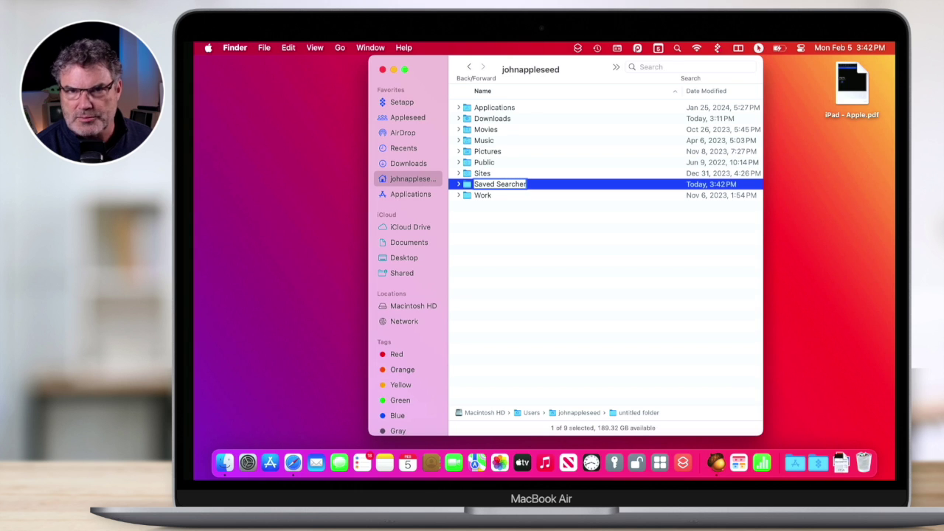
{"action": "key", "text": "Return"}
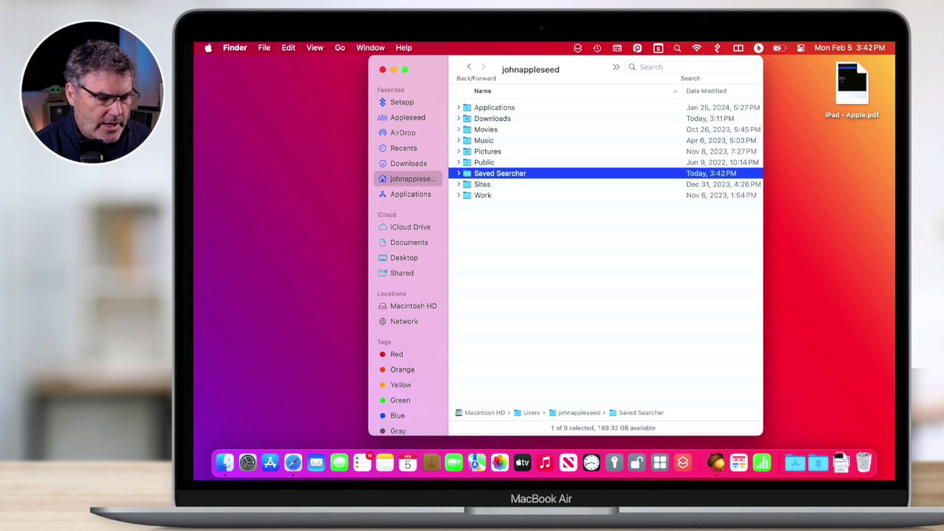
{"action": "right_click", "coordinate": [518, 177]}
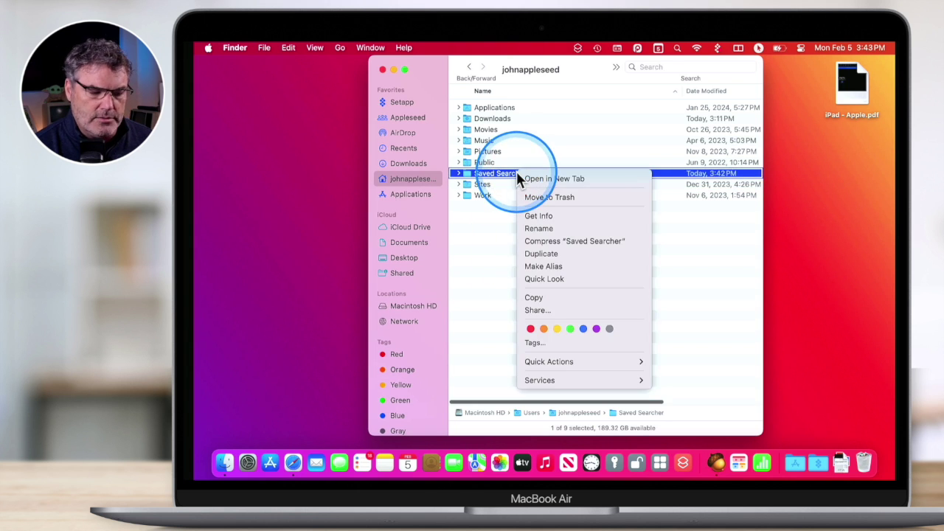
{"action": "left_click", "coordinate": [542, 230]}
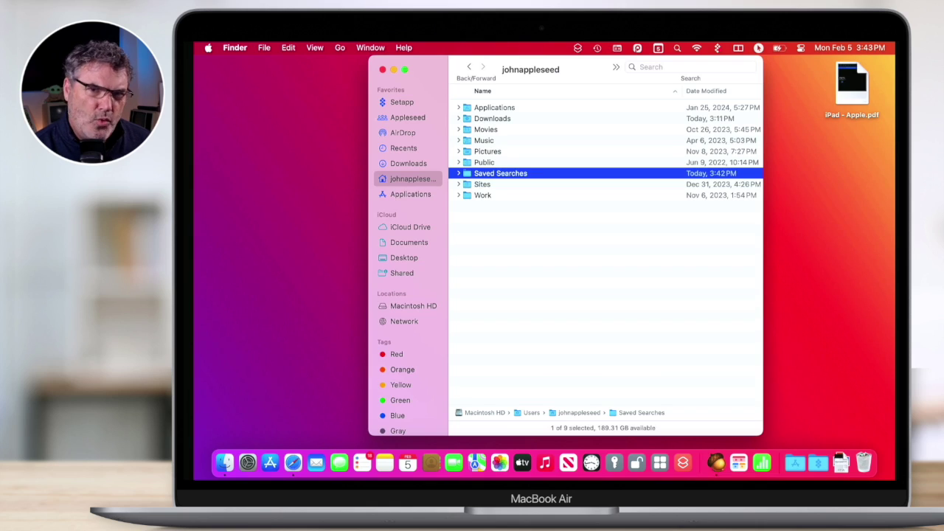
Start a new smart folder that searches for items whose content contains "pdfs".
{"action": "left_click", "coordinate": [264, 48]}
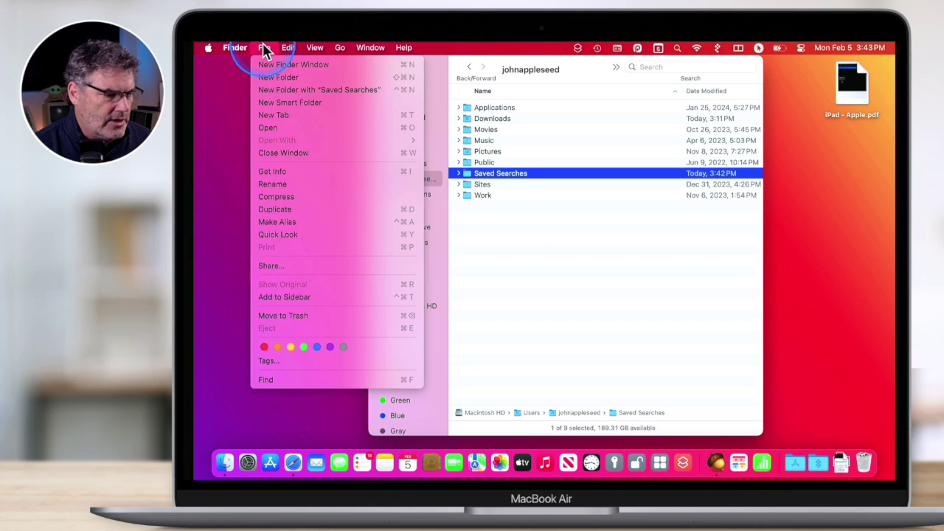
{"action": "left_click", "coordinate": [270, 103]}
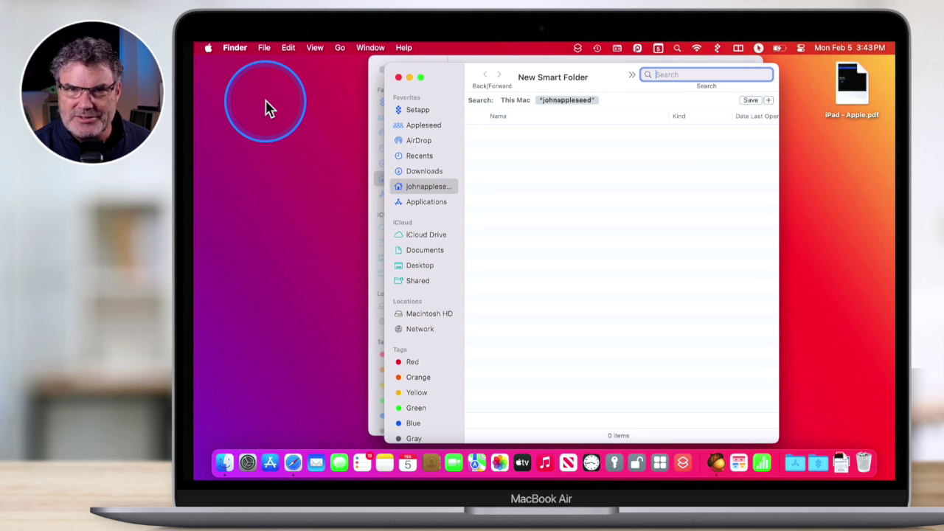
{"action": "type", "text": "pdfs"}
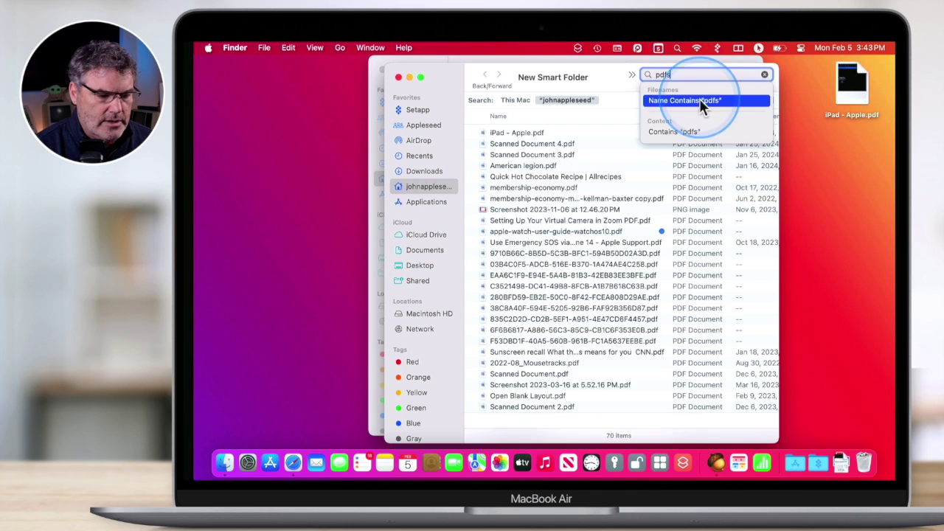
{"action": "left_click", "coordinate": [675, 132]}
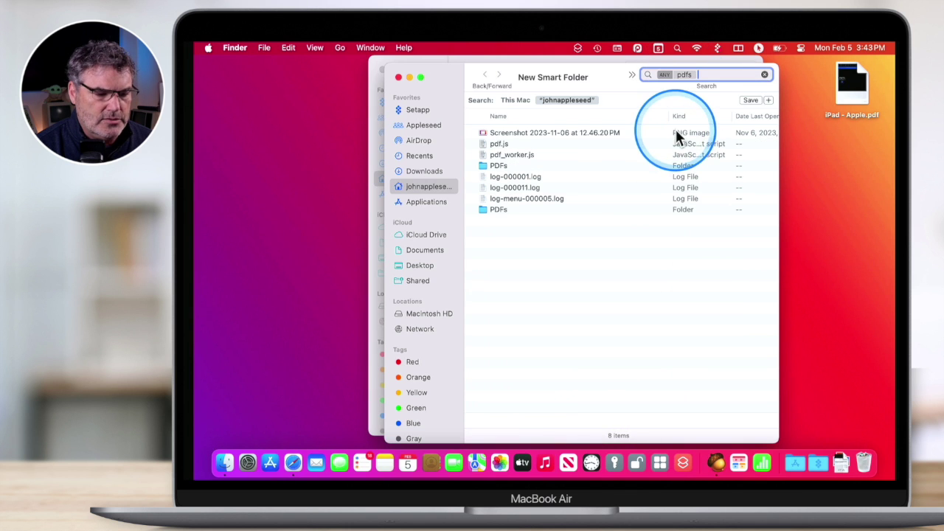
Begin saving the smart folder and choose the Saved Searches folder inside the home folder as its location.
{"action": "left_click", "coordinate": [750, 99]}
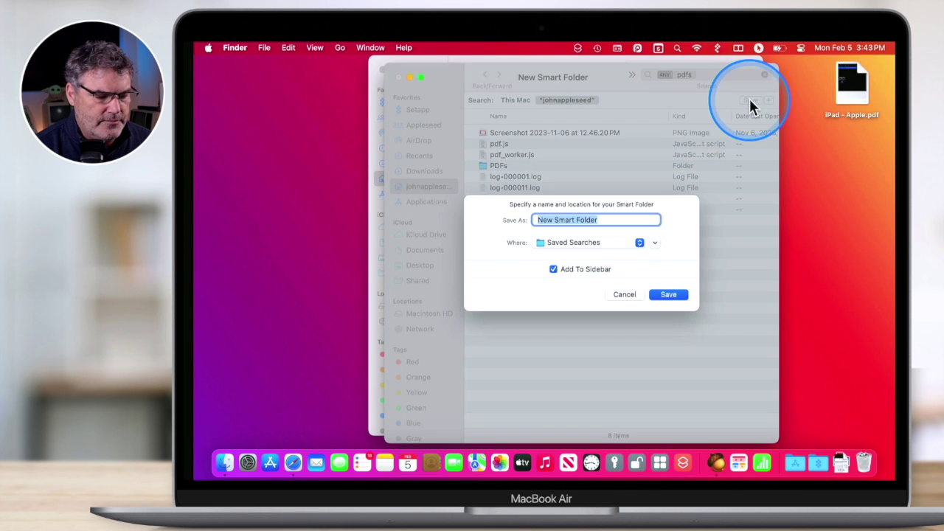
{"action": "left_click", "coordinate": [565, 242]}
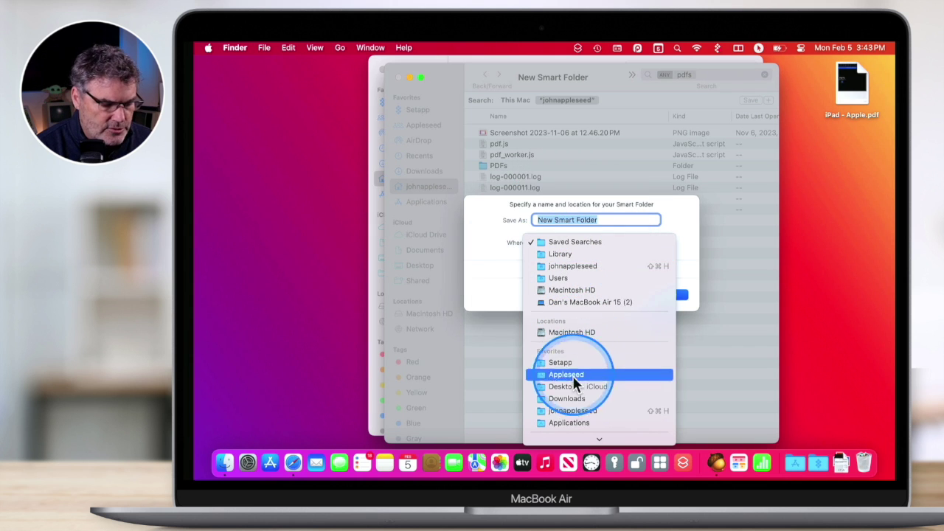
{"action": "left_click", "coordinate": [566, 412]}
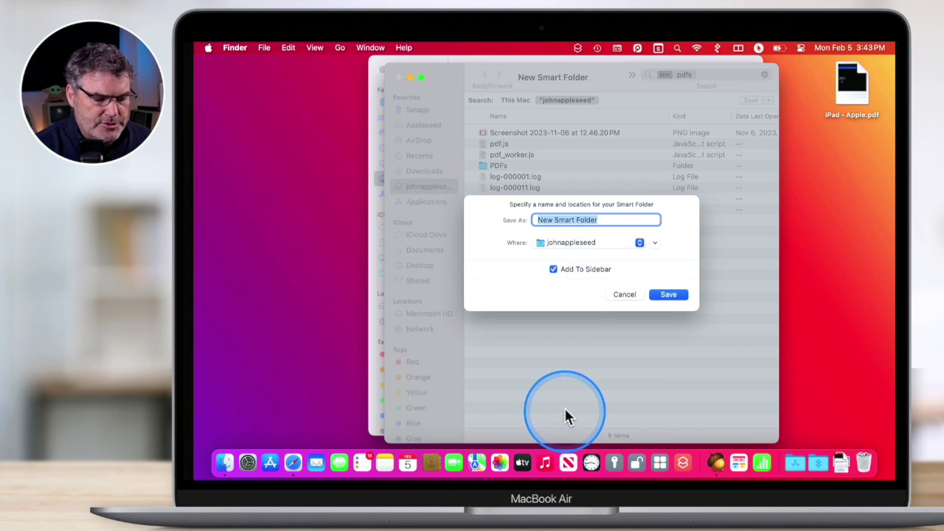
{"action": "left_click", "coordinate": [654, 241]}
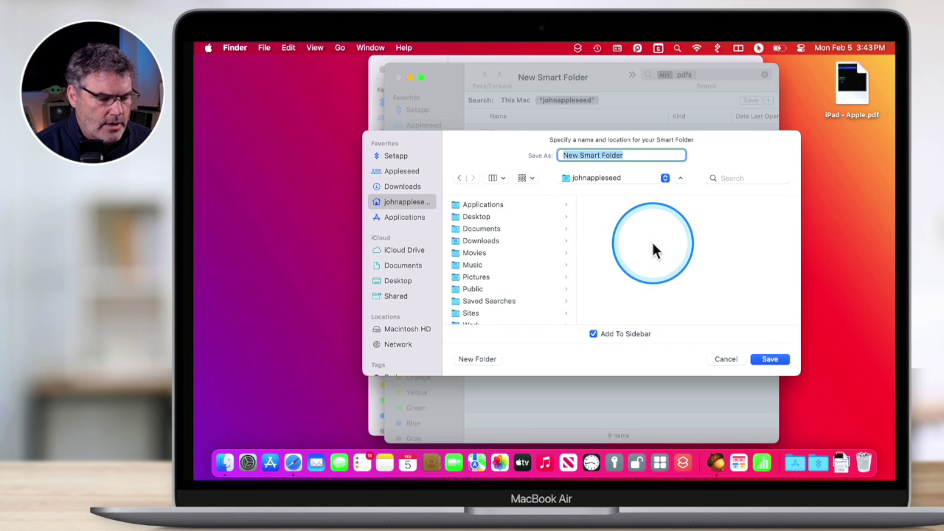
{"action": "left_click", "coordinate": [480, 302]}
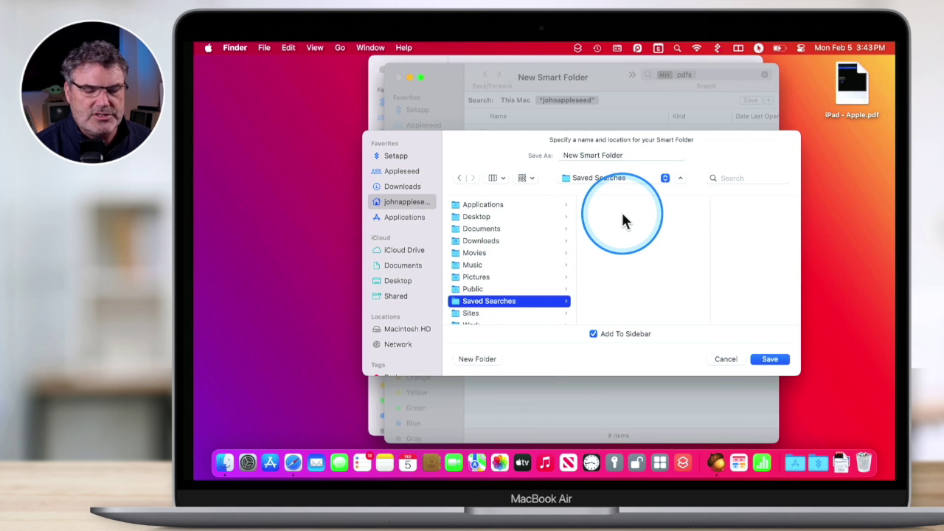